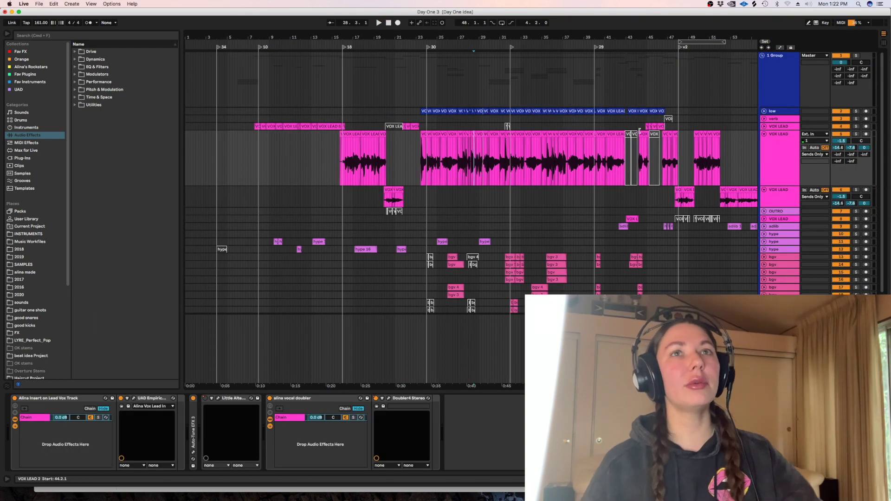
Step: Unfold and enlarge the uppermost VOX LEAD track, placing the insert marker at 7.3.1 just before its first clip
left_click(764, 126)
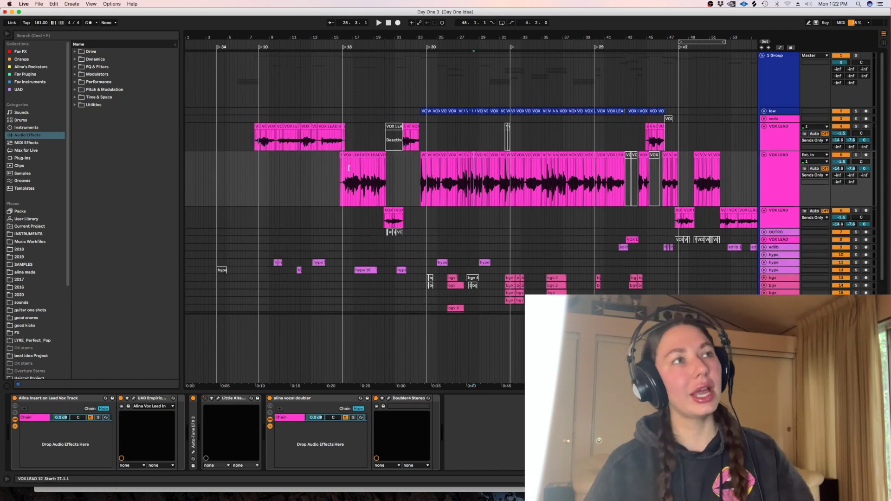
left_click(253, 141)
key("plus")
key("plus")
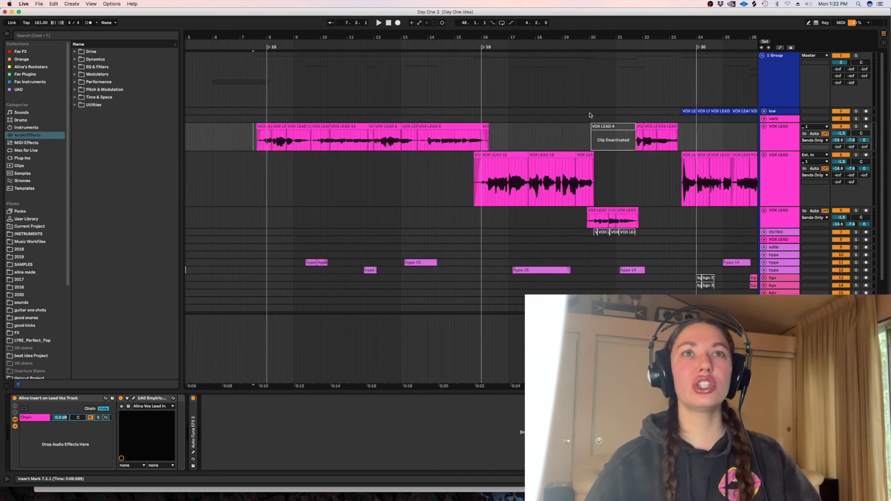
left_click_drag(776, 150, 776, 164)
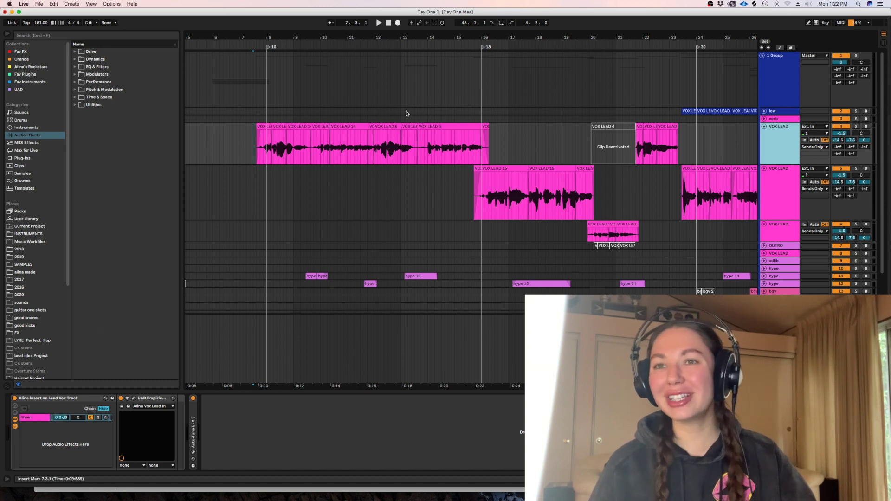
Step: Play the song from 7.3.1 and lower the volume of the track group to -10.0 dB
key("space")
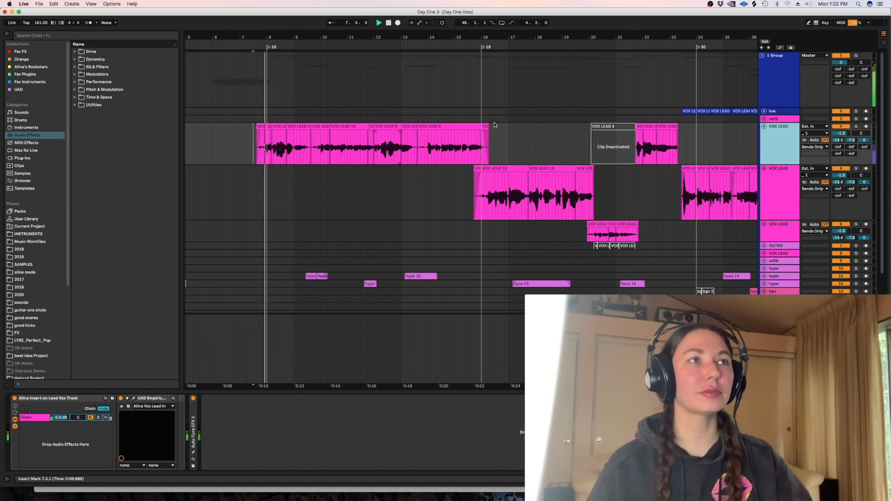
scroll(882, 84, "down", 5)
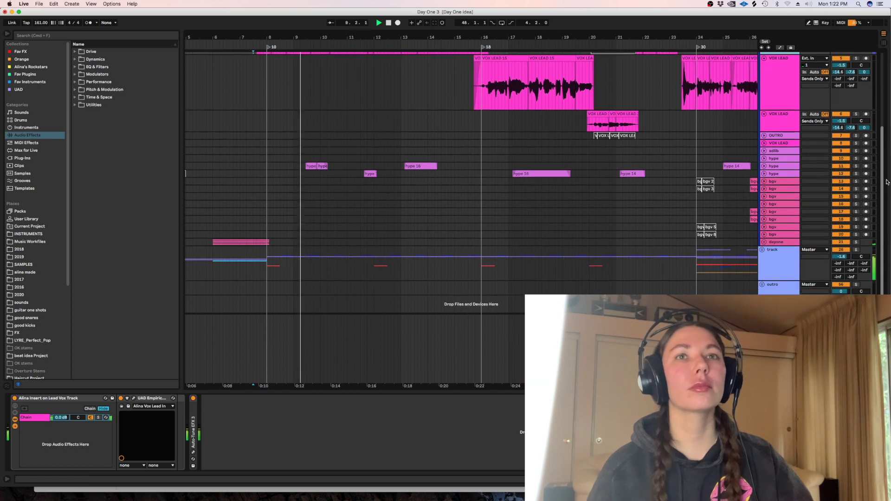
left_click_drag(840, 257, 841, 268)
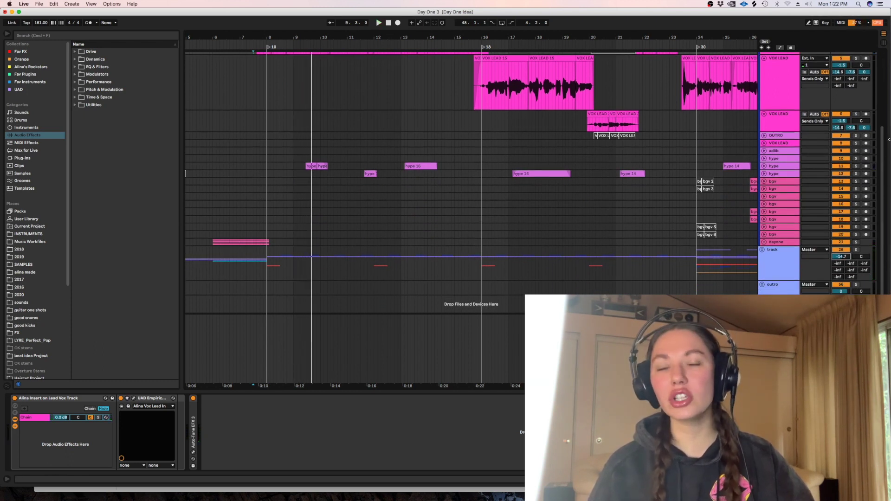
scroll(769, 237, "up", 3)
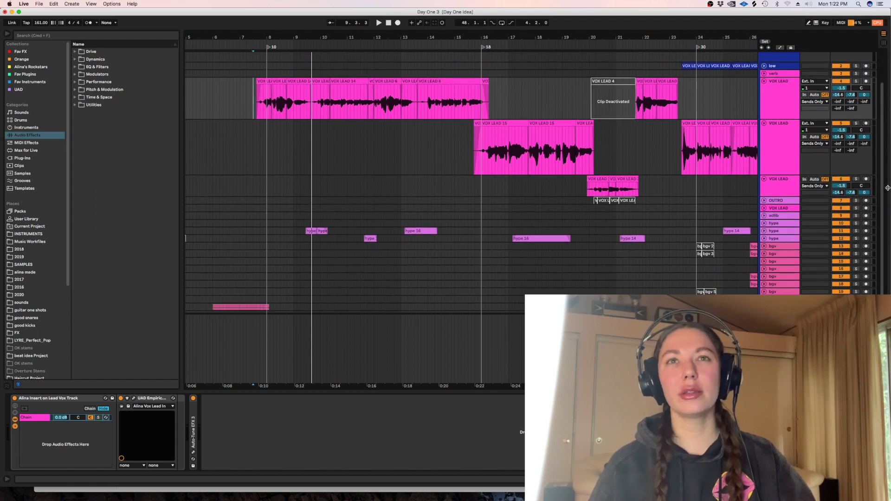
scroll(768, 237, "down", 3)
left_click_drag(844, 269, 844, 260)
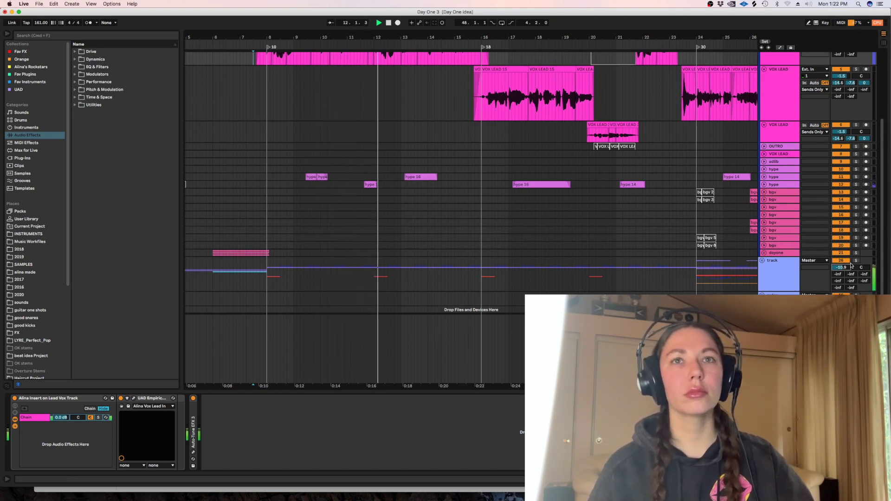
left_click_drag(847, 269, 846, 267)
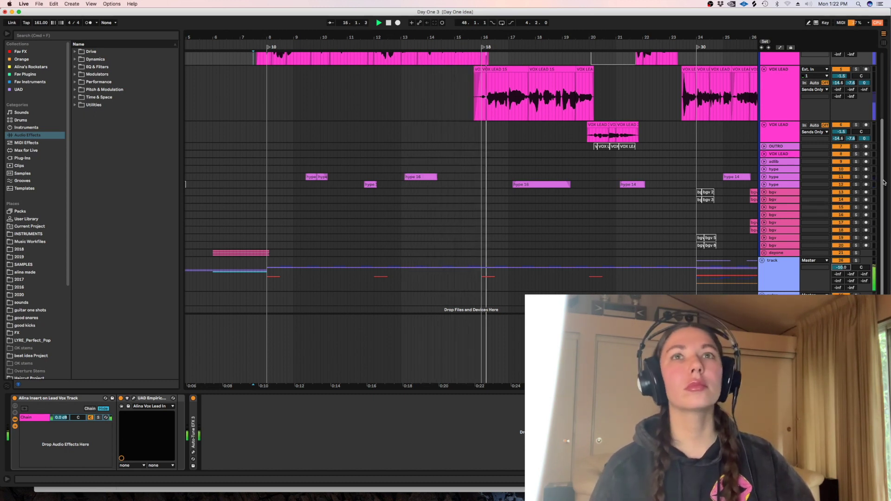
key("space")
scroll(862, 121, "up", 5)
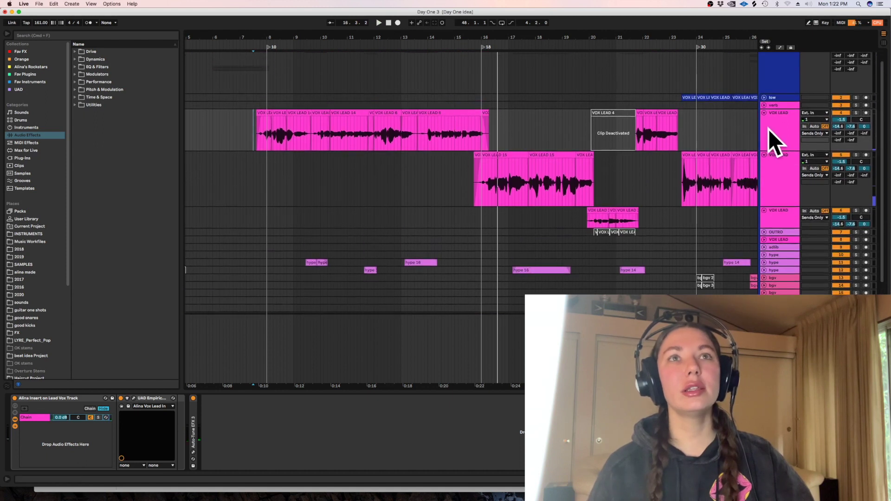
Step: Insert a new audio track directly beneath the uppermost VOX LEAD track and enlarge it
left_click(775, 140)
key("super+t")
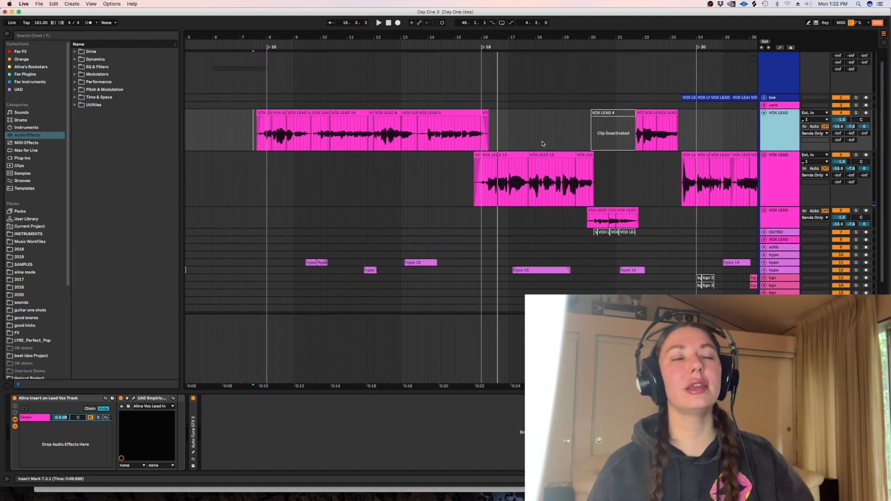
right_click(530, 150)
left_click(630, 222)
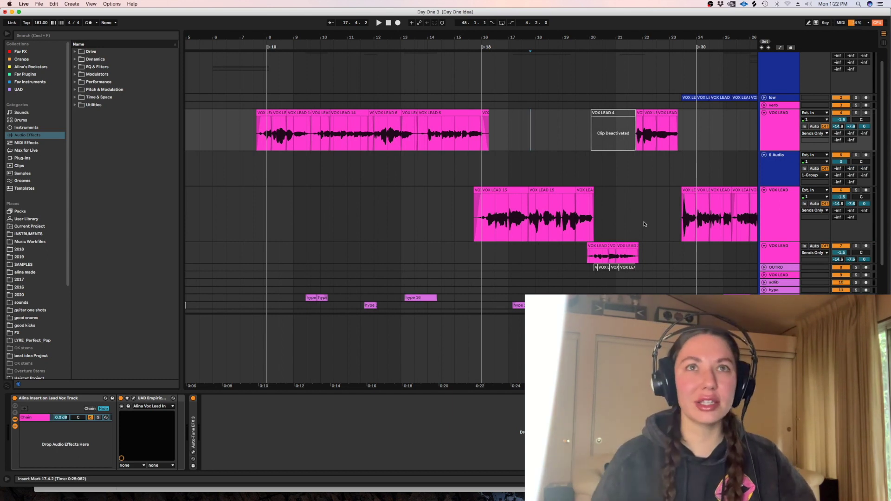
left_click_drag(774, 184, 774, 198)
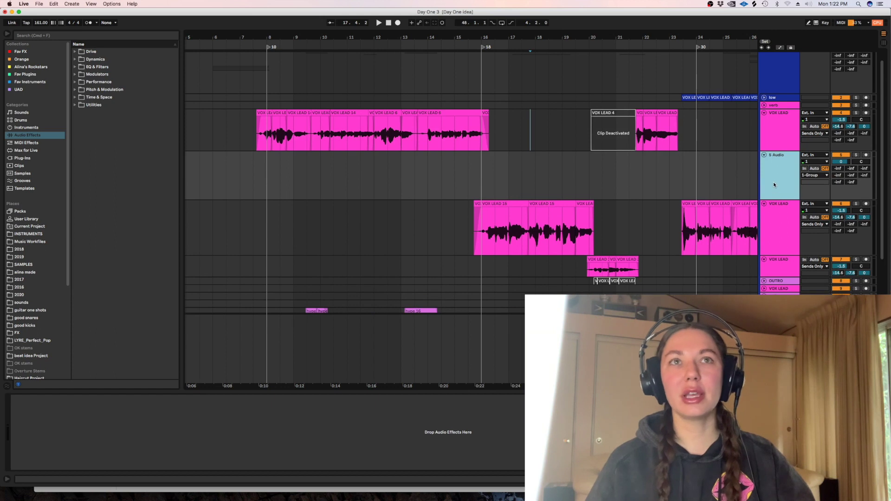
Step: Change the colour of the new audio track to light purple
right_click(776, 184)
left_click(849, 329)
key("super+z")
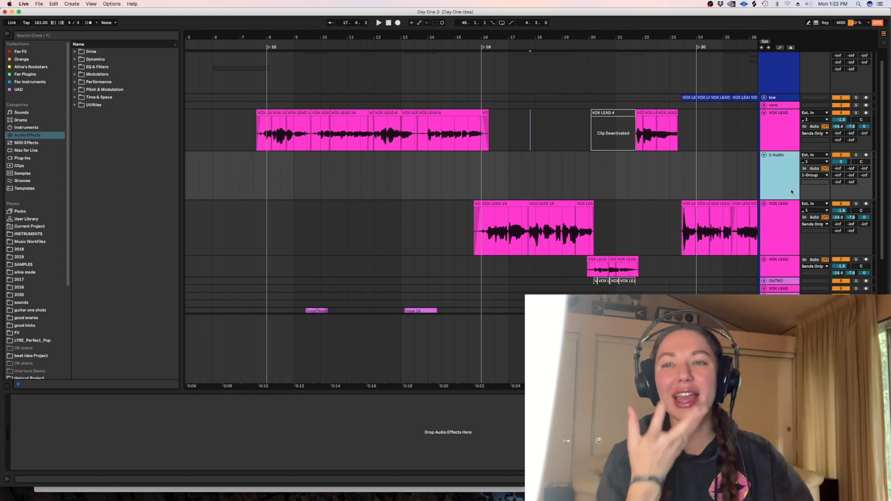
Step: Select the opening run of clips on the uppermost VOX LEAD track from 7.3.1 to 17.1.1
left_click(524, 182)
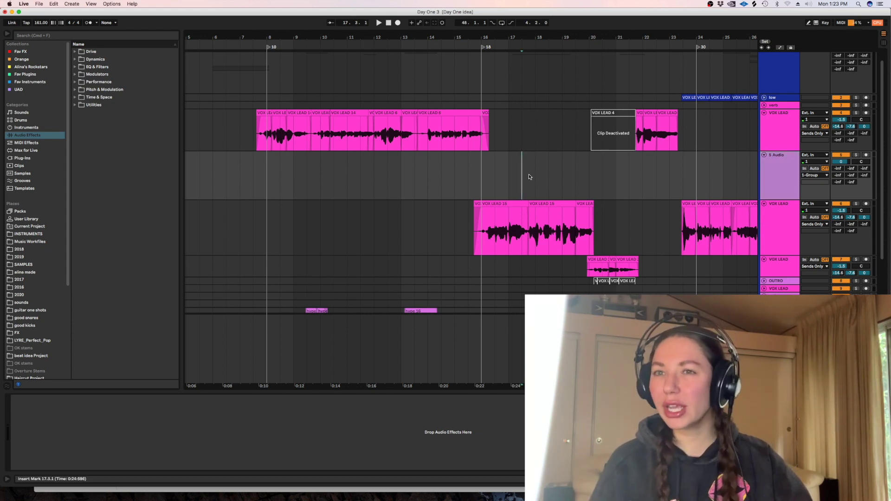
left_click_drag(521, 131, 253, 130)
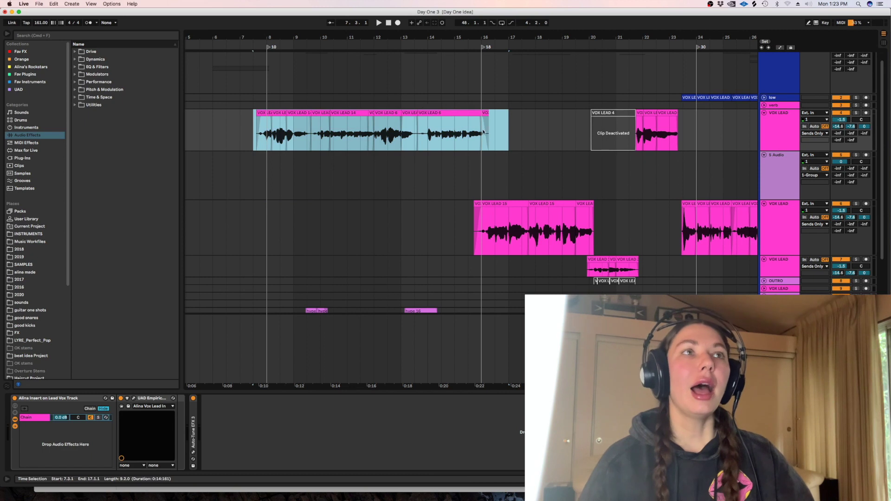
left_click_drag(521, 123, 254, 119)
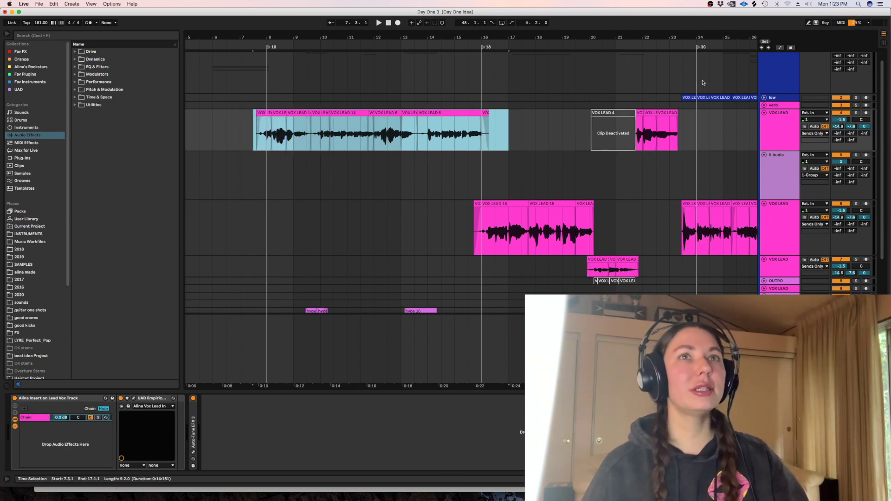
Step: Examine the insert rack, UAD plug-in and Auto-Tune EFX 3 settings on the uppermost VOX LEAD track
left_click(780, 123)
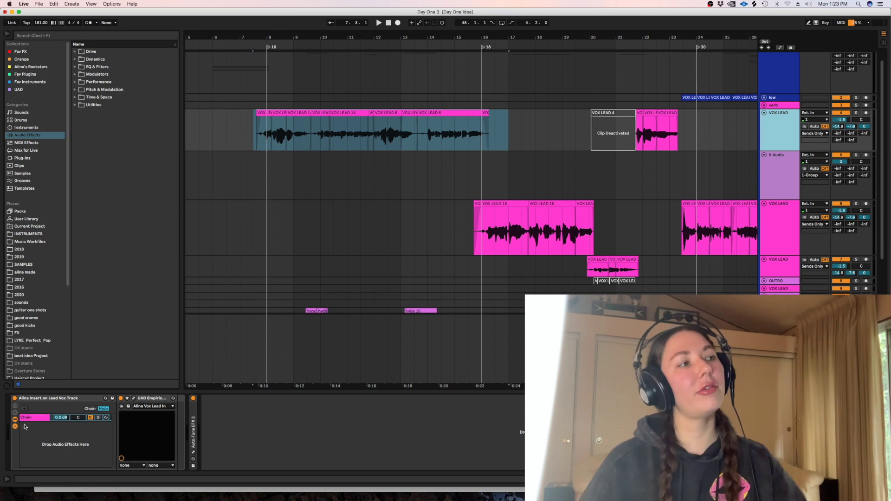
left_click(39, 400)
left_click(142, 398)
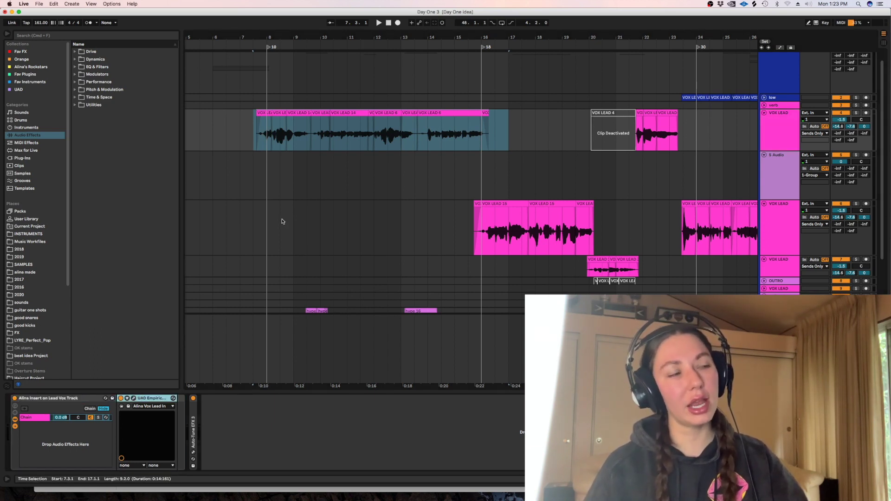
left_click(78, 397)
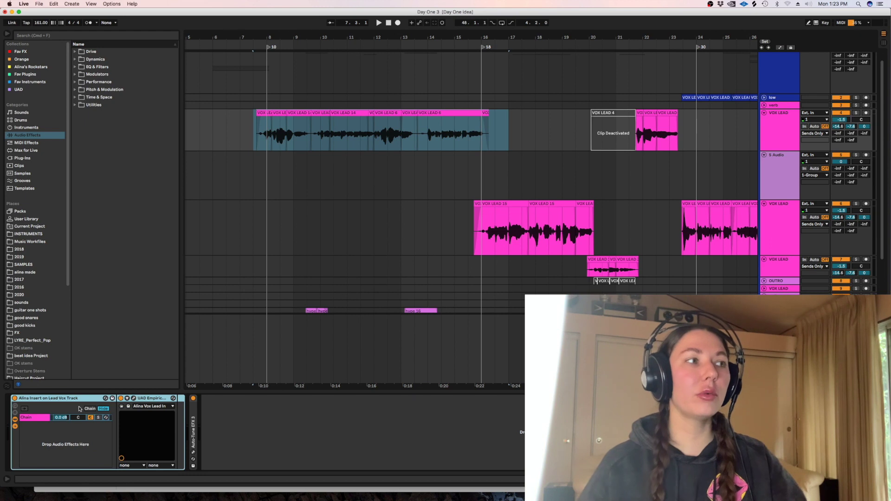
left_click(144, 399)
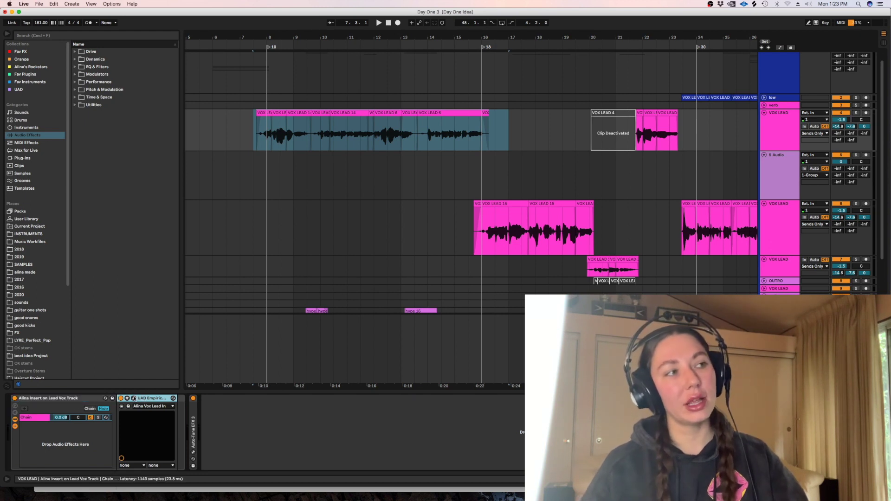
left_click(133, 398)
left_click(136, 88)
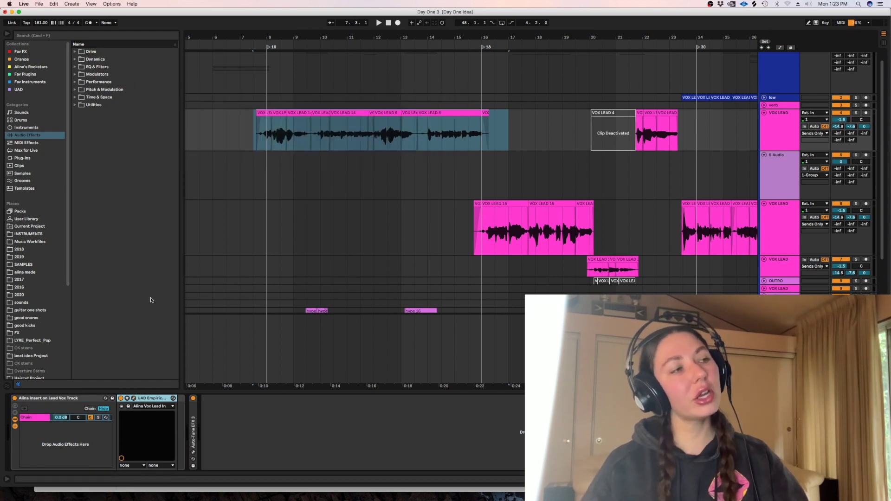
left_click(193, 453)
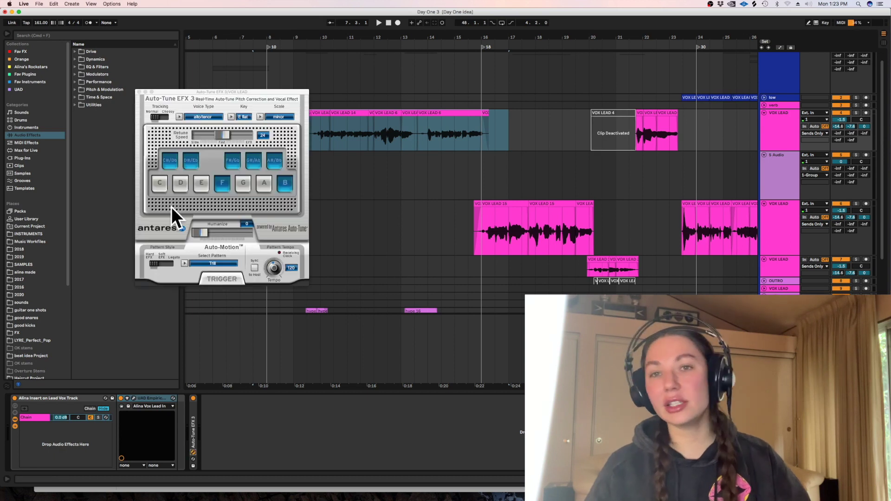
left_click(139, 91)
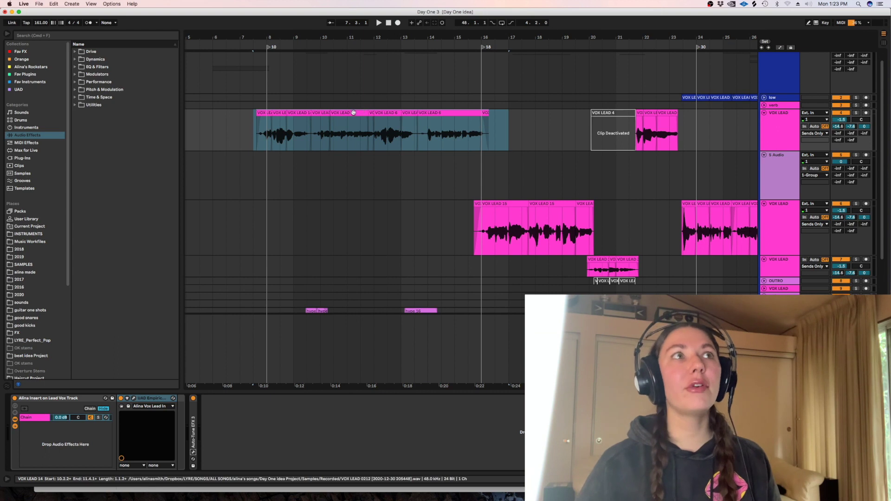
Step: Duplicate the selected vocal clips onto the new audio track at the same time position and mute the original VOX LEAD track
left_click_drag(353, 113, 358, 163)
left_click(779, 162)
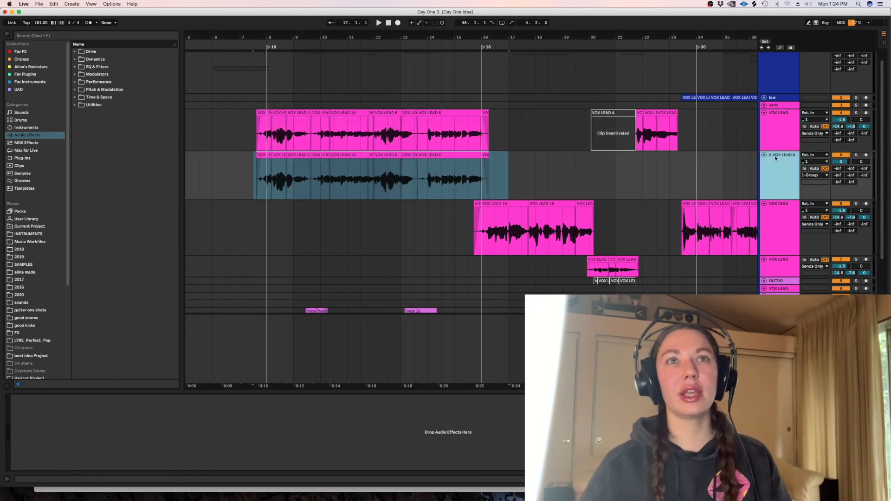
left_click(423, 179)
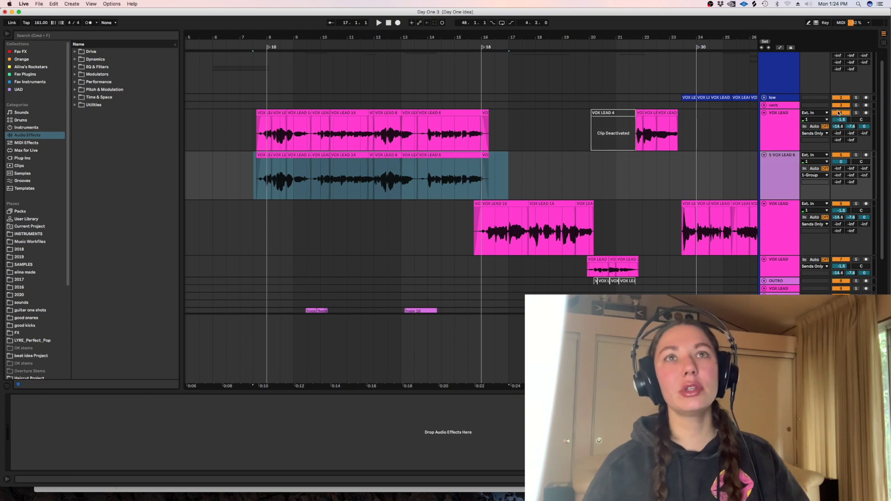
Step: Set the C-vox send of the duplicated vocal track to 0.0 dB in the Session View mixer
left_click(784, 178)
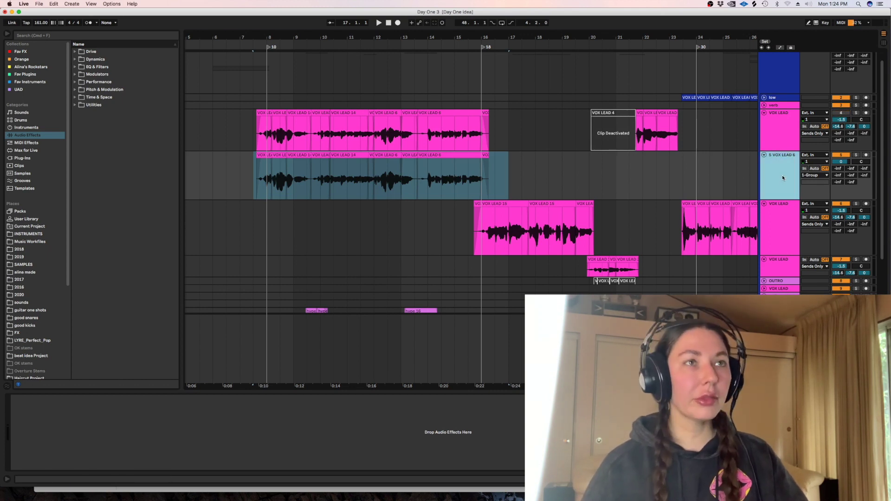
key("Tab")
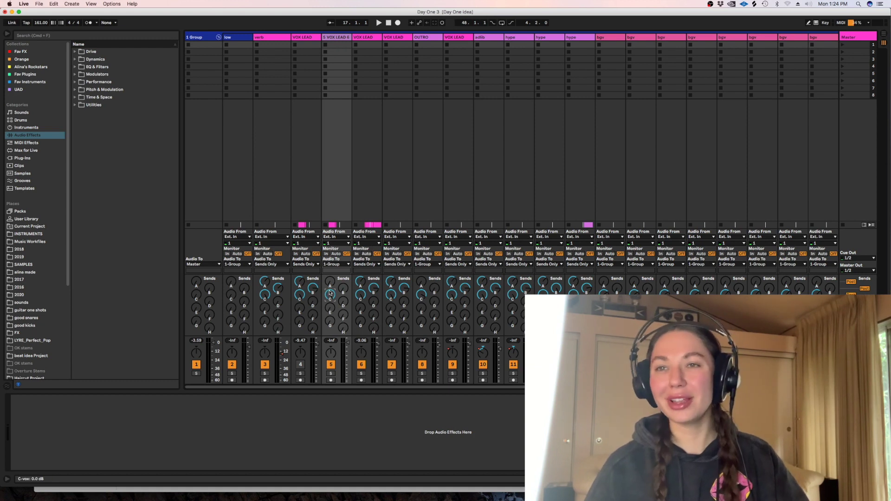
key("Tab")
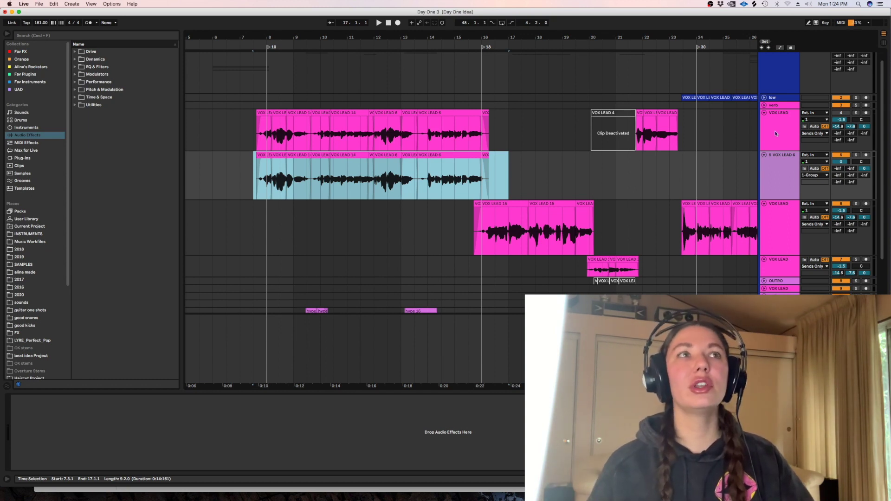
Step: Solo the duplicated vocal track and play it from the start of its first clip
left_click(253, 184)
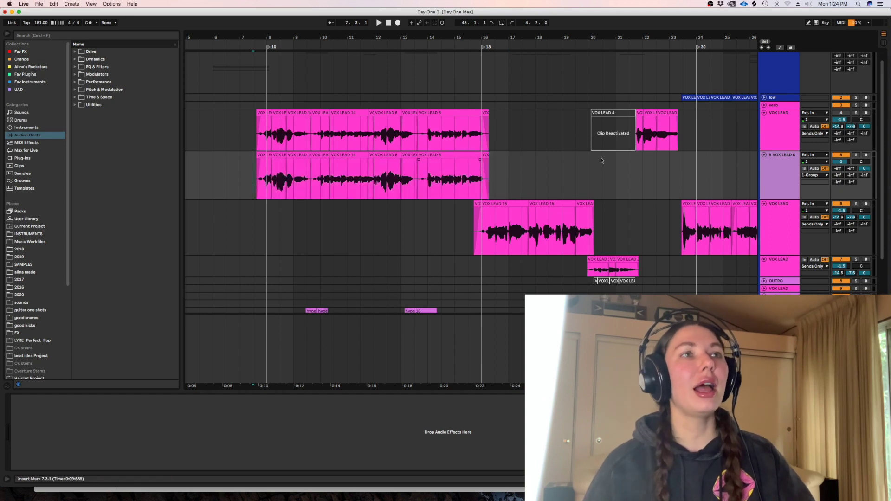
left_click(856, 155)
left_click(244, 193)
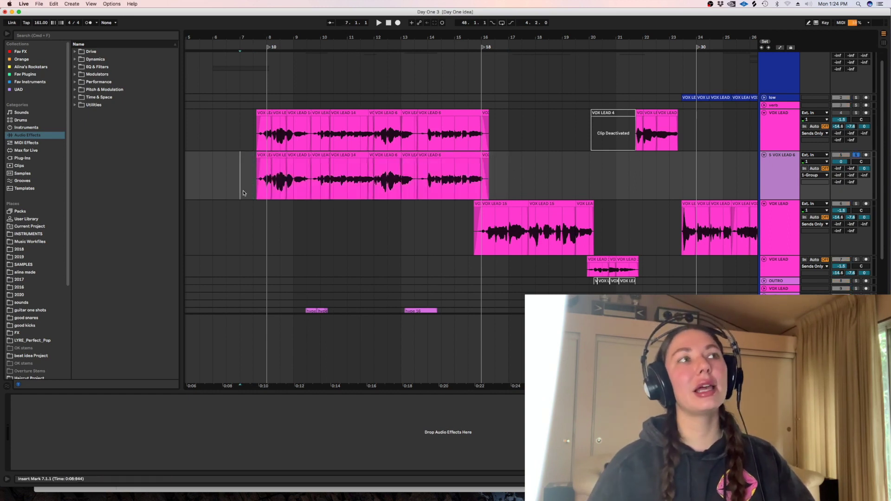
key("plus")
left_click(283, 185)
key("minus")
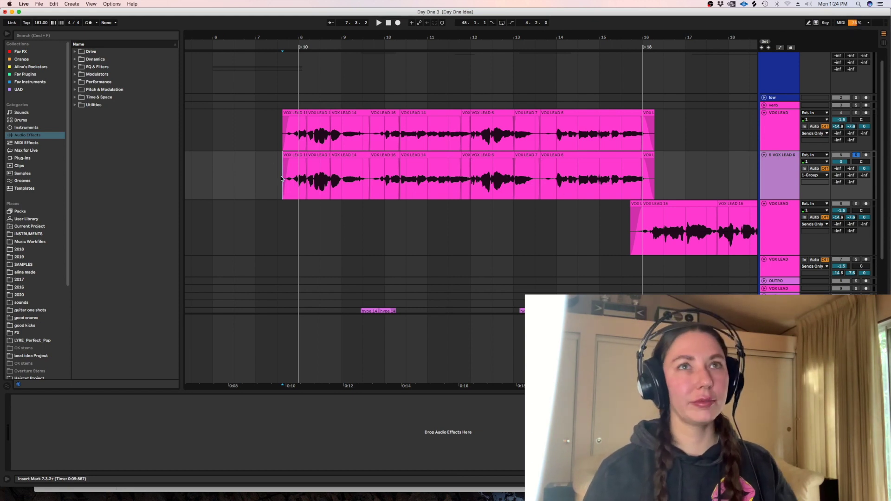
key("space")
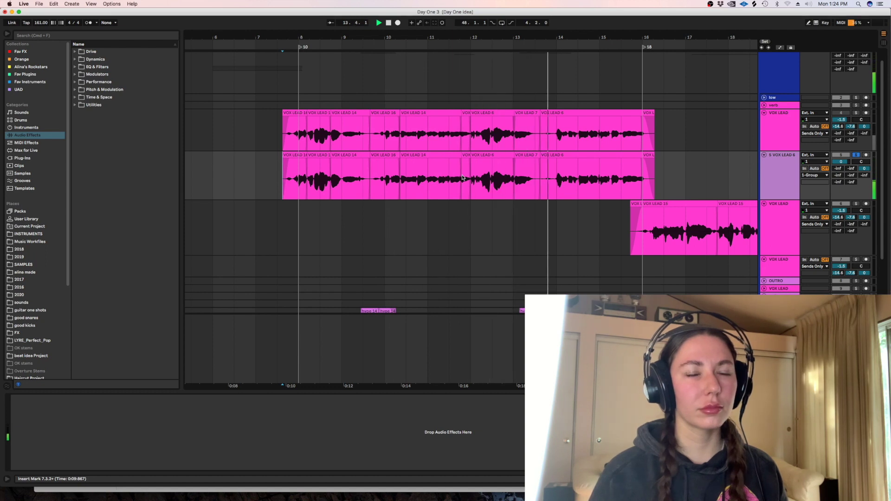
key("space")
Step: Extend the start of the clip after VOX LEAD 7 on the duplicated vocal track back to about 13.3.1
left_click(539, 187)
key("plus")
key("b")
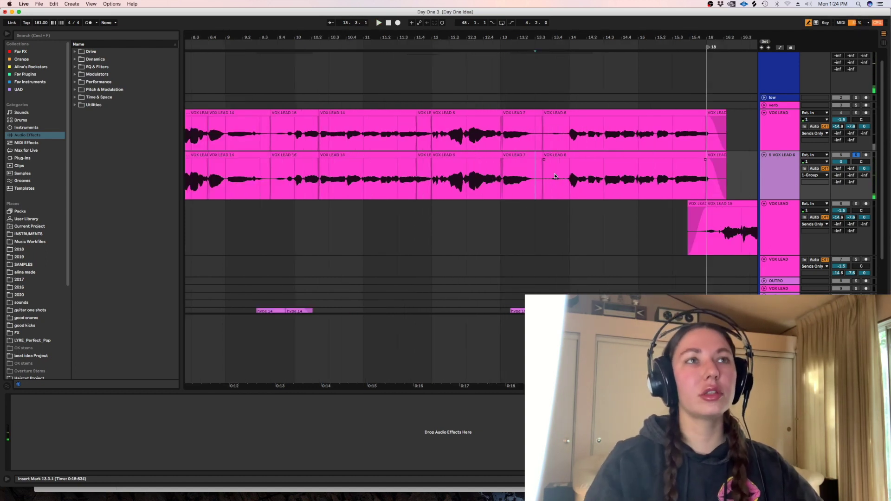
left_click(533, 161)
key("alt+plus")
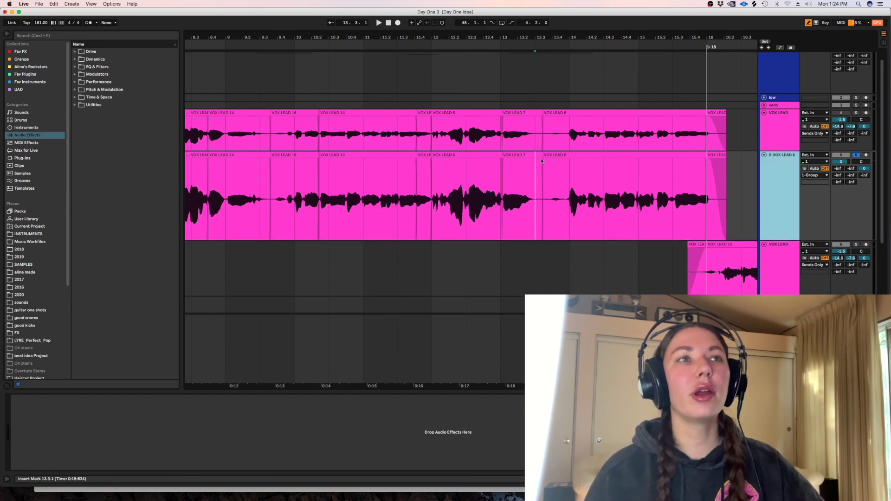
key("super+e")
left_click_drag(535, 159, 541, 165)
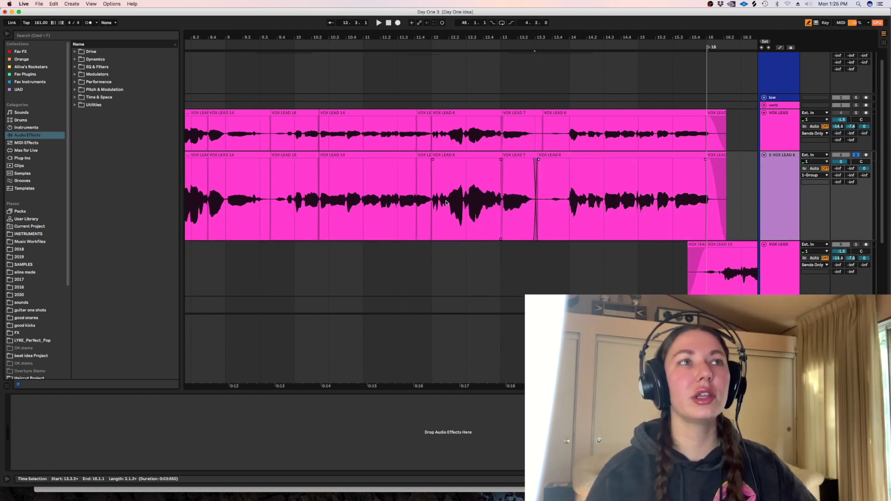
Step: Turn off the fixed grid and play the duplicated vocal track from 12.2.3
right_click(447, 203)
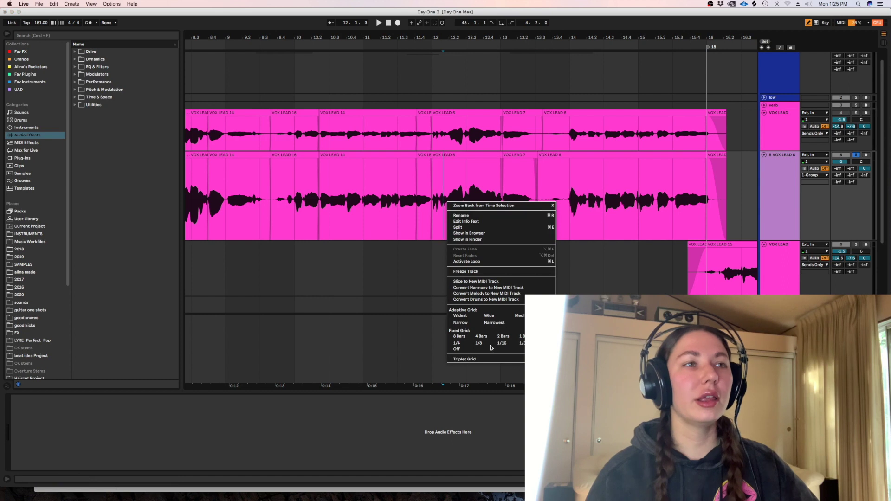
left_click(488, 351)
left_click(461, 198)
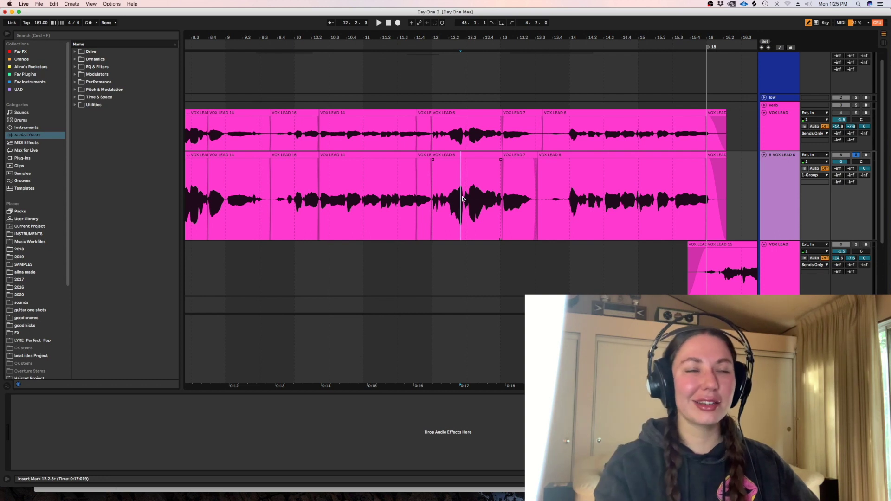
key("minus")
key("minus")
key("plus")
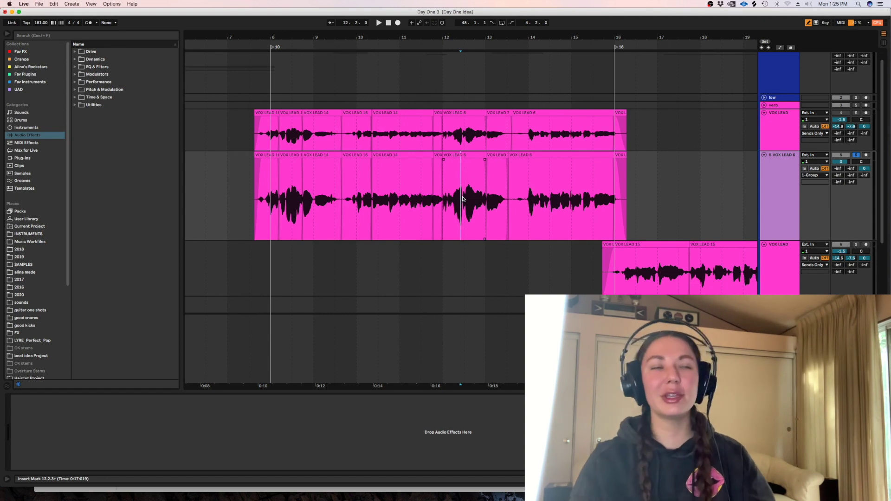
key("space")
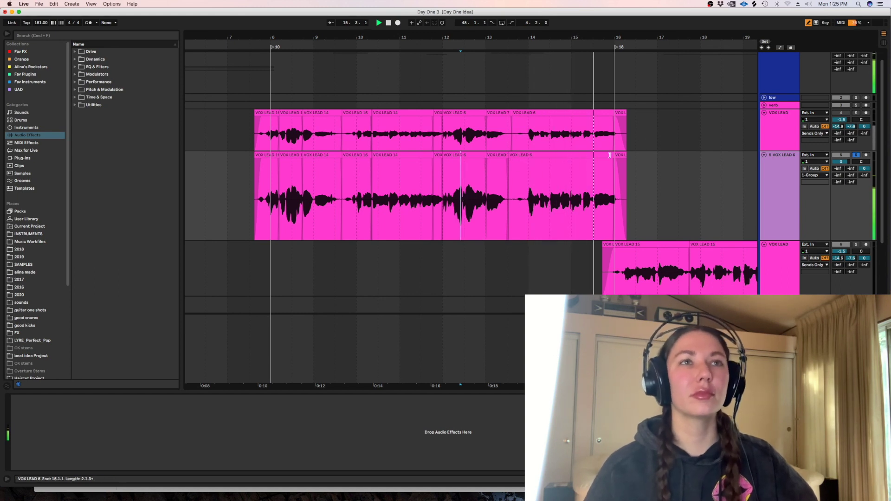
key("space")
Step: Find Melodyne by searching all browser results, load it onto the duplicated vocal track and transfer the vocal phrase into it
left_click(525, 195)
left_click(40, 34)
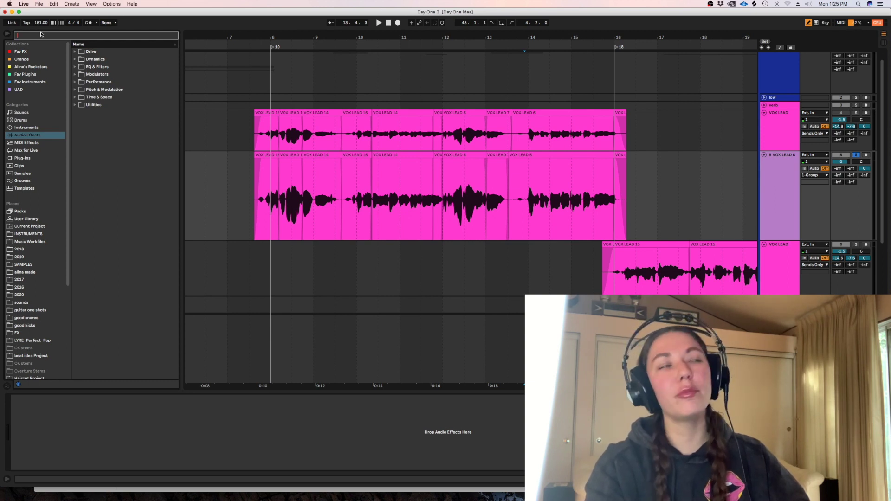
type("elodyn")
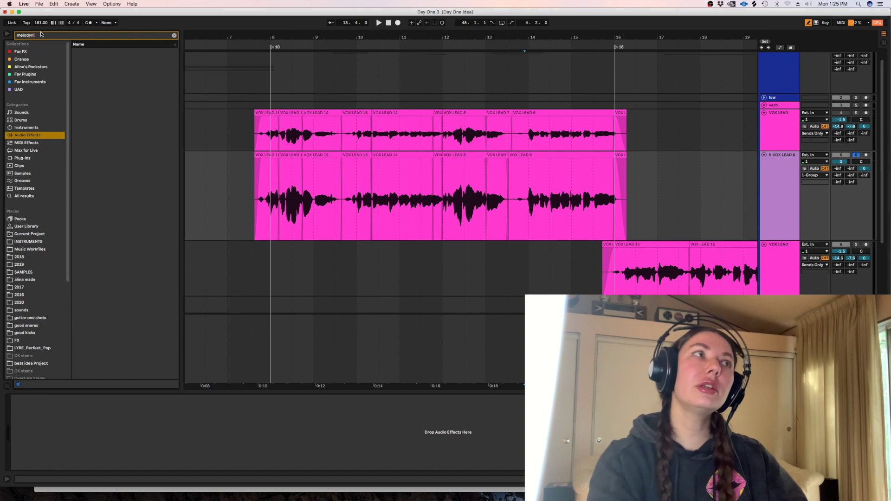
left_click(25, 197)
left_click_drag(111, 52, 241, 186)
left_click_drag(353, 226, 487, 206)
Step: Change the Melodyne algorithm to Melodic and redetect the transferred vocal
left_click(376, 212)
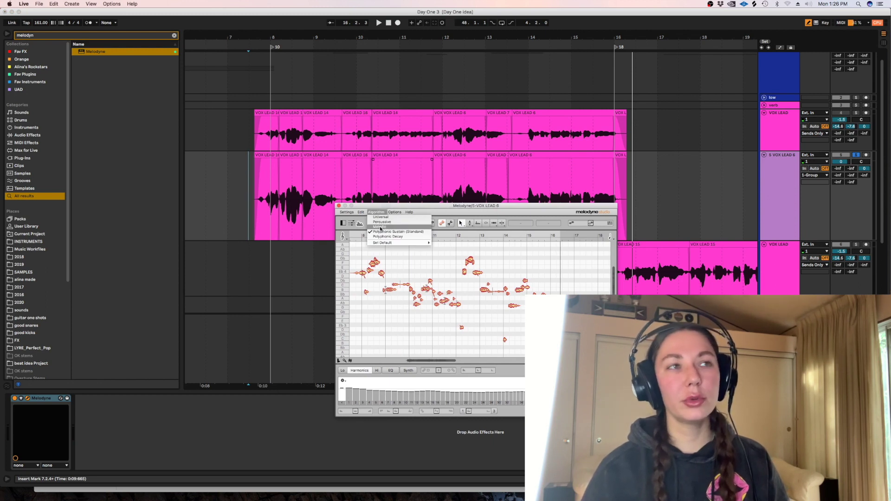
left_click(380, 227)
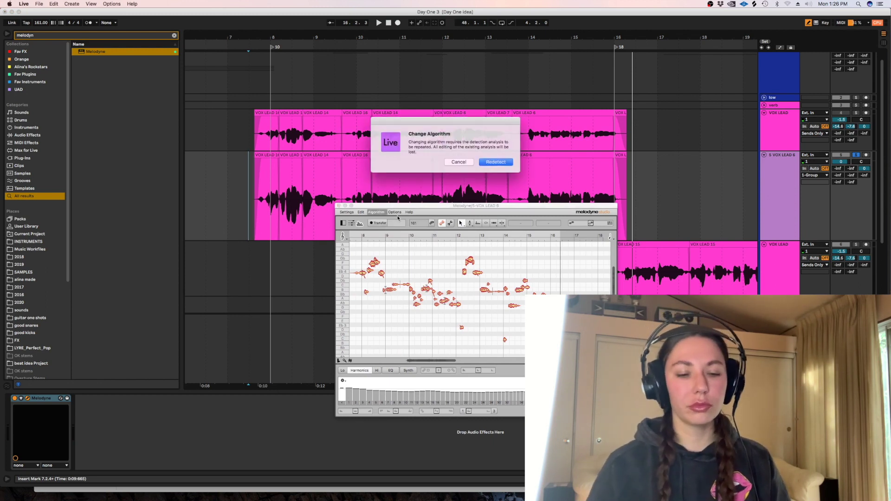
left_click(493, 178)
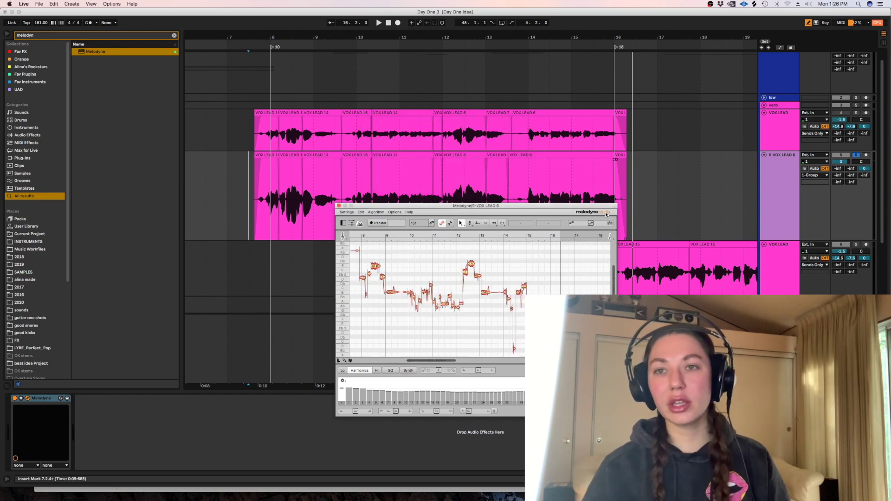
Step: Place the insert marker at 7.3.3, at the start of the first clip on the duplicated vocal track
left_click(252, 211)
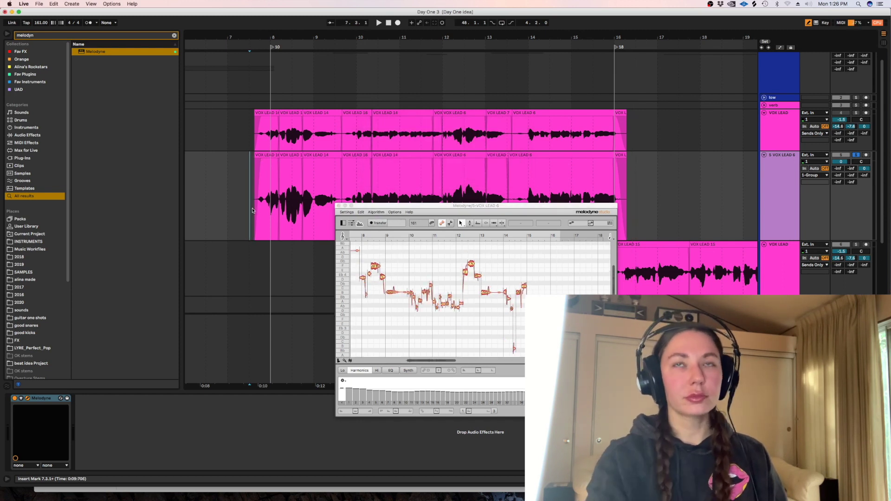
key("plus")
key("plus")
left_click_drag(242, 207, 245, 206)
right_click(245, 206)
left_click(262, 221)
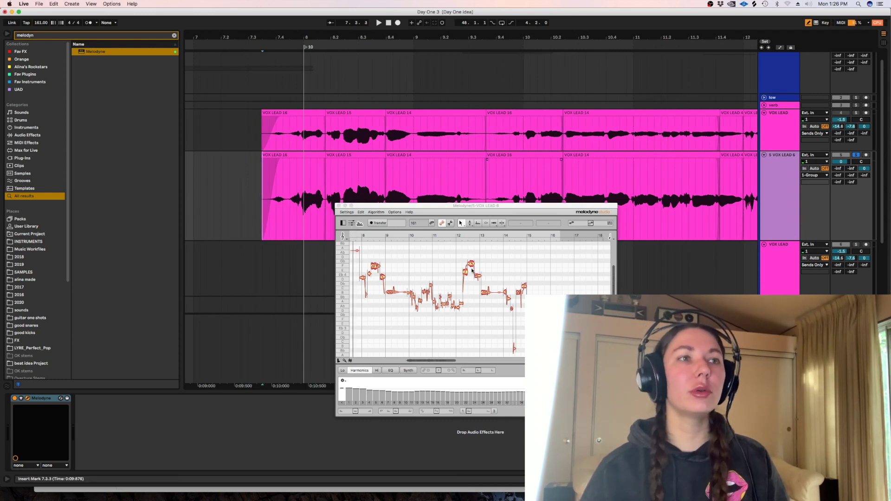
Step: Zoom in on the opening notes of the vocal phrase in Melodyne and look through its algorithm and option choices
left_click(378, 212)
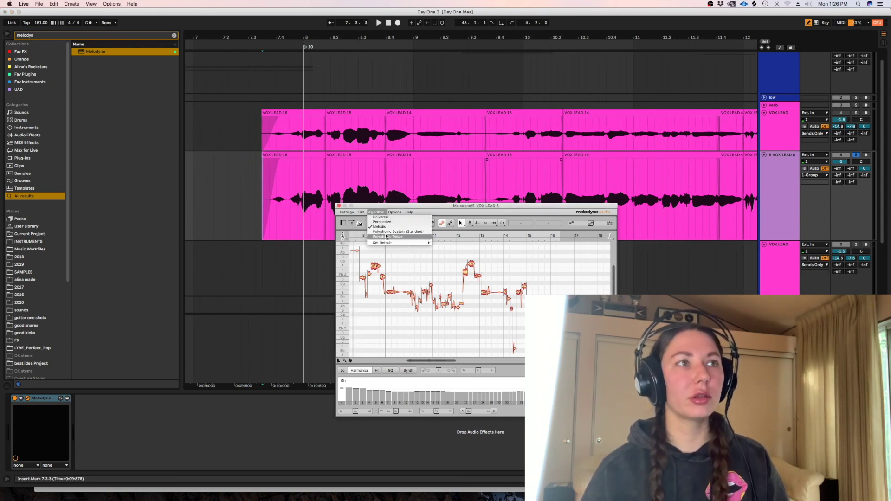
left_click(647, 241)
left_click_drag(461, 224, 462, 239)
left_click_drag(362, 278, 452, 338)
left_click(395, 212)
mouse_move(409, 213)
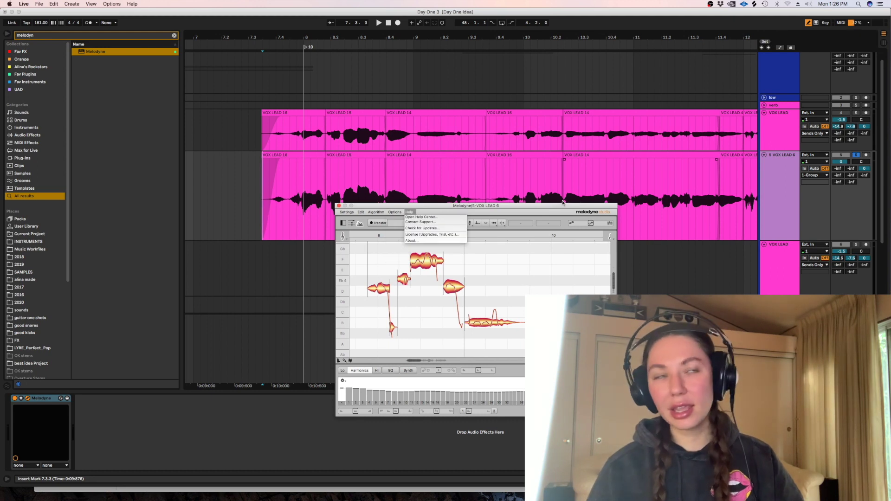
left_click(534, 205)
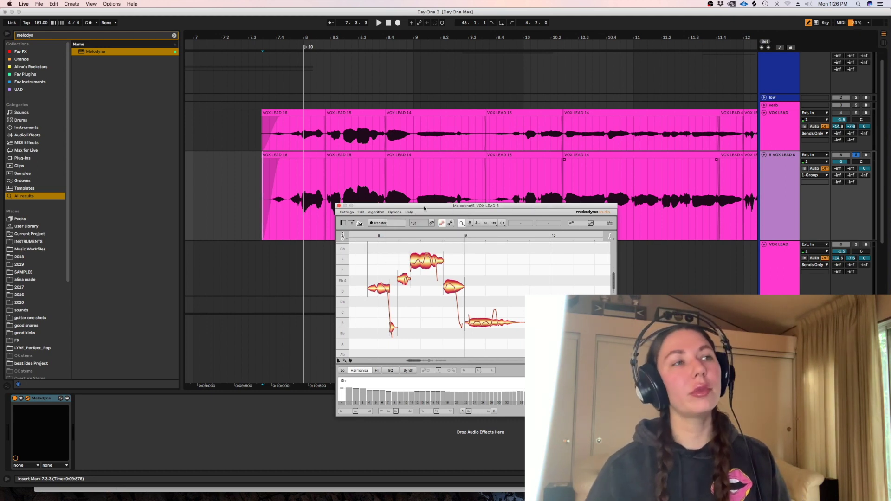
Step: Turn off Auto scroll in Melodyne and set its time grid to 1/16
left_click(373, 212)
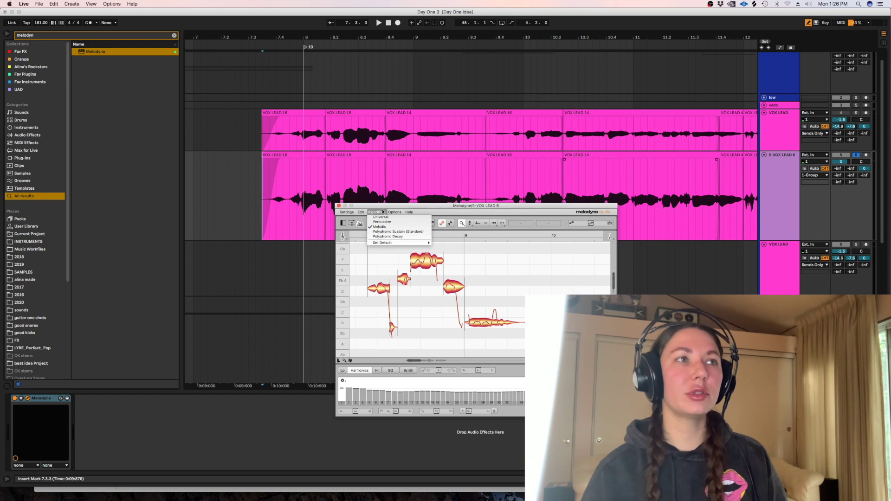
mouse_move(394, 212)
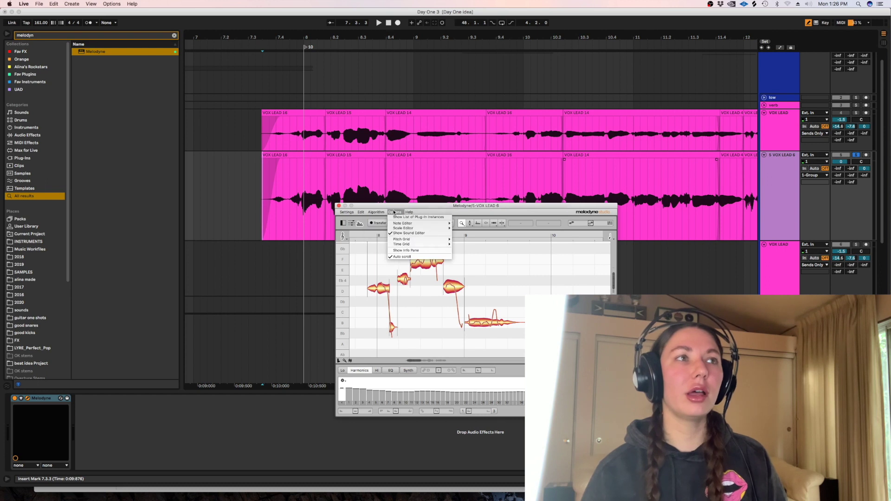
left_click(399, 257)
left_click(394, 212)
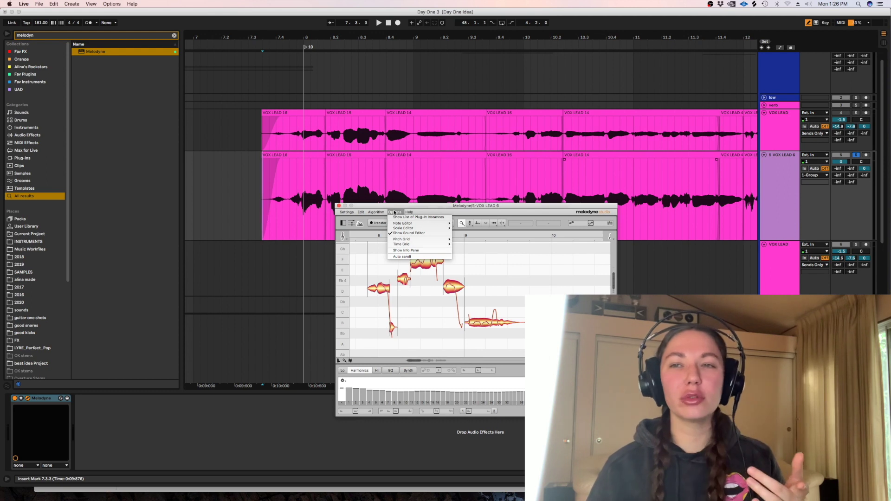
mouse_move(403, 240)
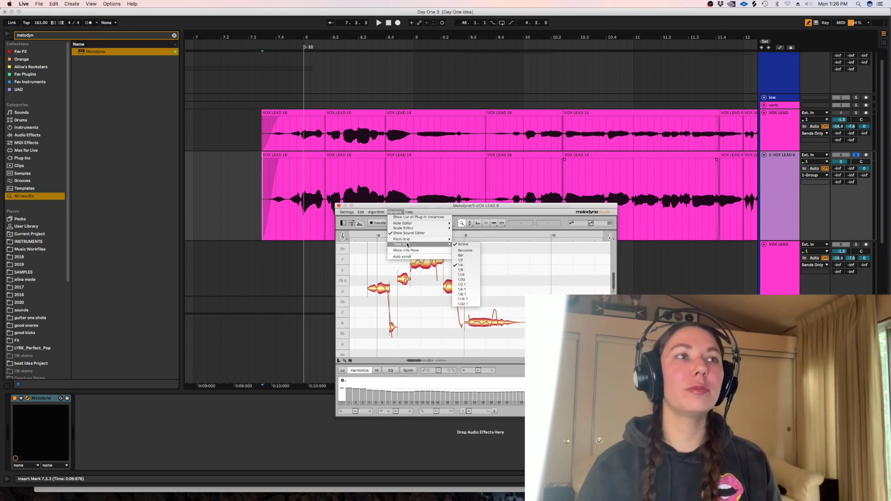
left_click(473, 275)
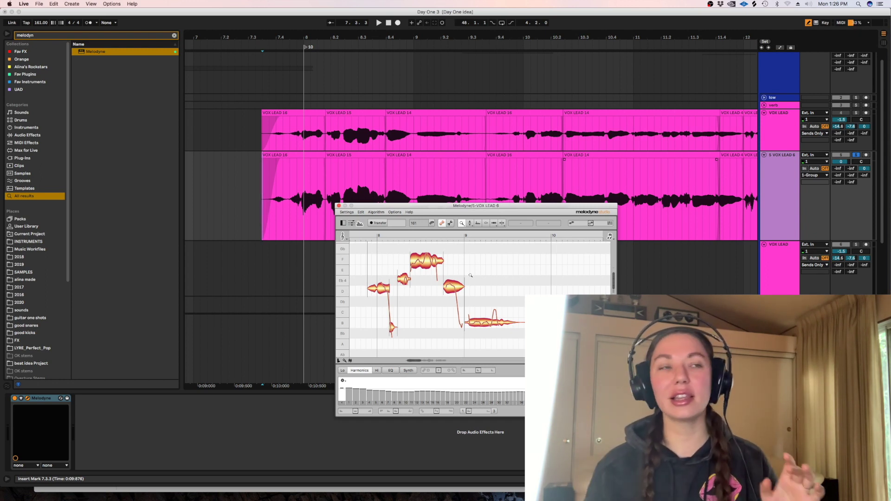
Step: Move and enlarge the Melodyne window over the arrangement, then play the opening notes of the phrase
left_click_drag(565, 207, 449, 111)
left_click_drag(496, 314, 621, 380)
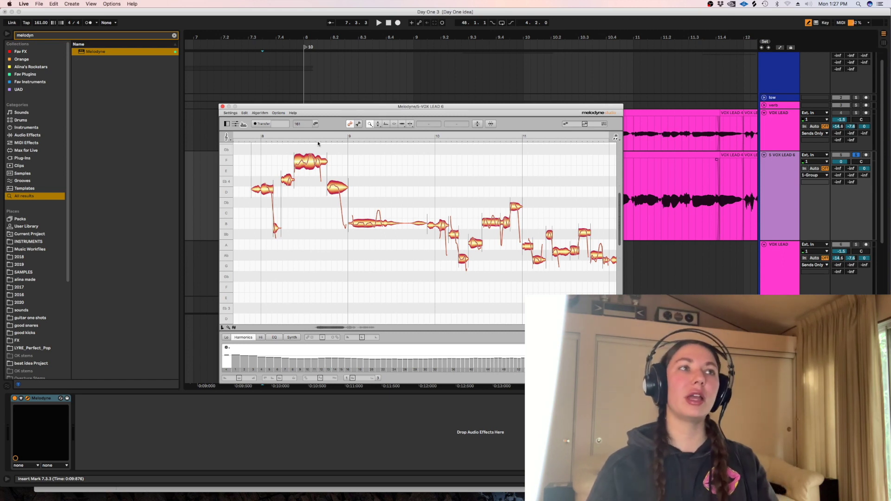
left_click(370, 125)
left_click(370, 141)
left_click_drag(267, 154, 347, 175)
key("space")
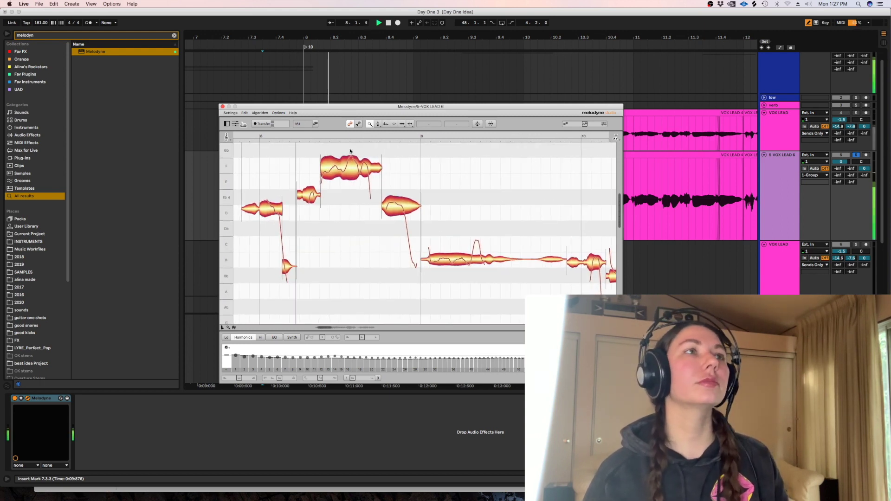
Step: Split the phrase's first long note into three segments, shifting the first segment to Db and the second to Eb 4
left_click(410, 124)
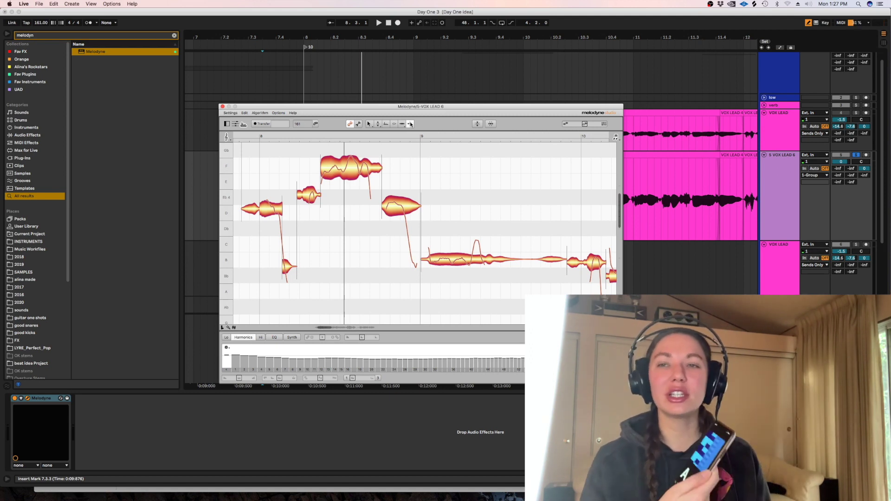
key("space")
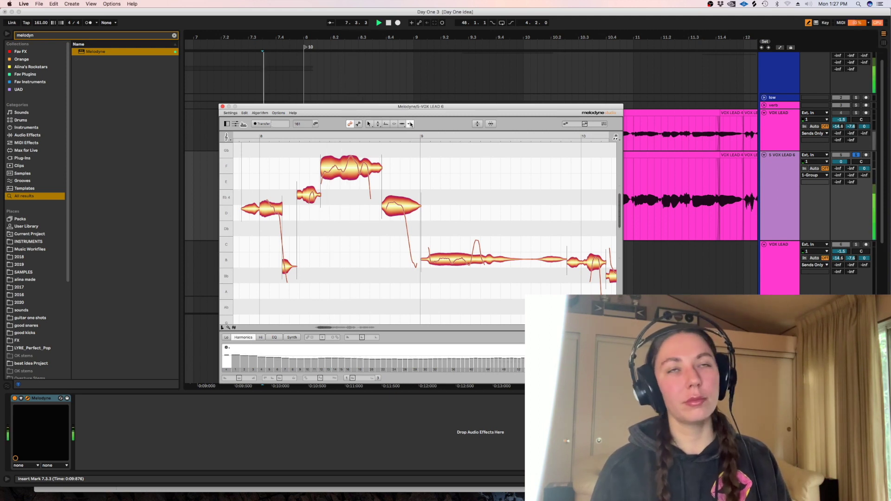
left_click(857, 155)
key("space")
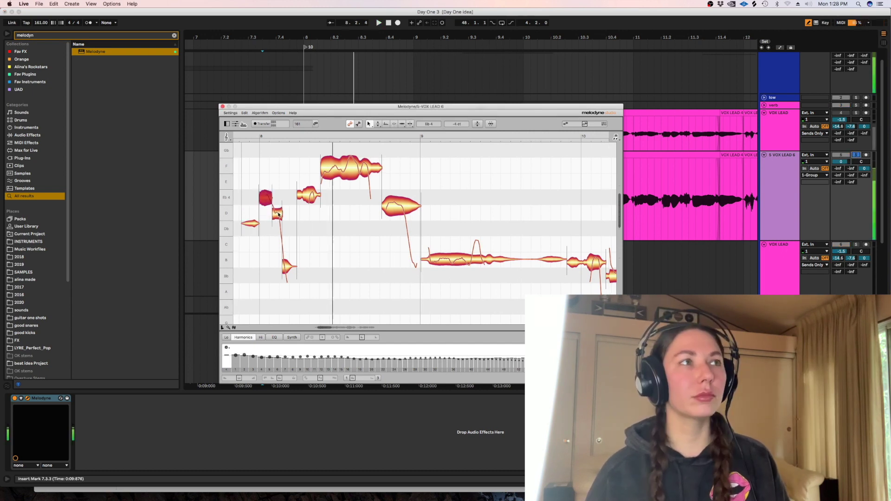
left_click(277, 214)
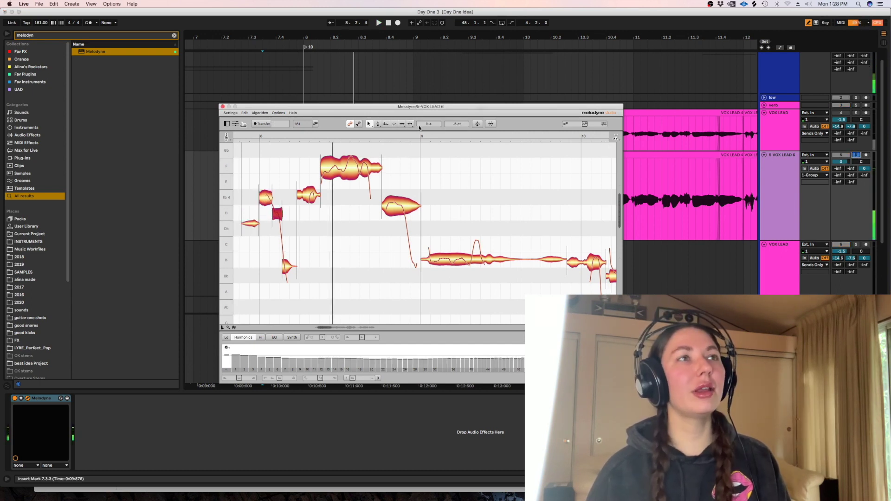
Step: Split the opening note's third segment again and raise its first piece to Eb 4 at -49 ct
left_click(370, 139)
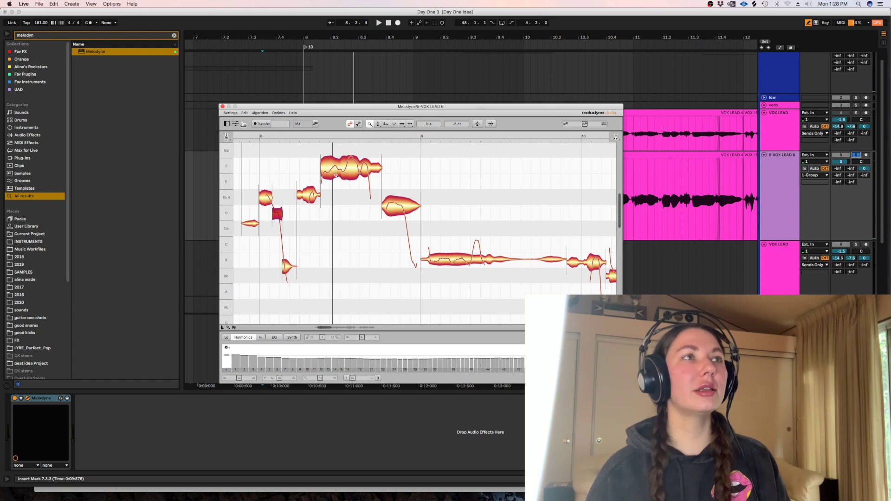
left_click(298, 229)
left_click(409, 124)
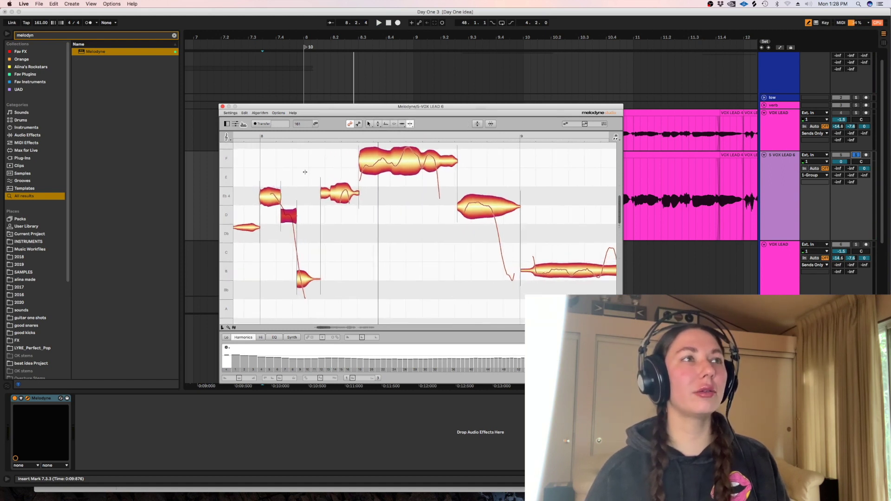
left_click(290, 215)
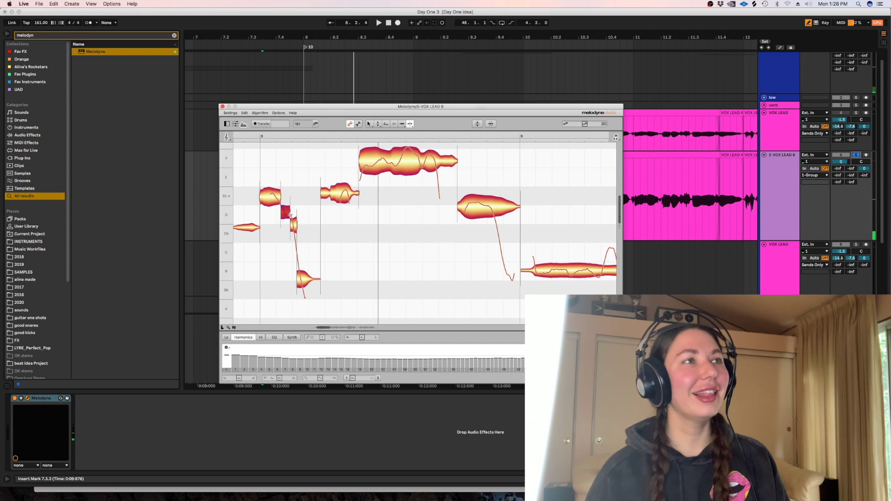
left_click(370, 124)
left_click_drag(458, 124, 457, 114)
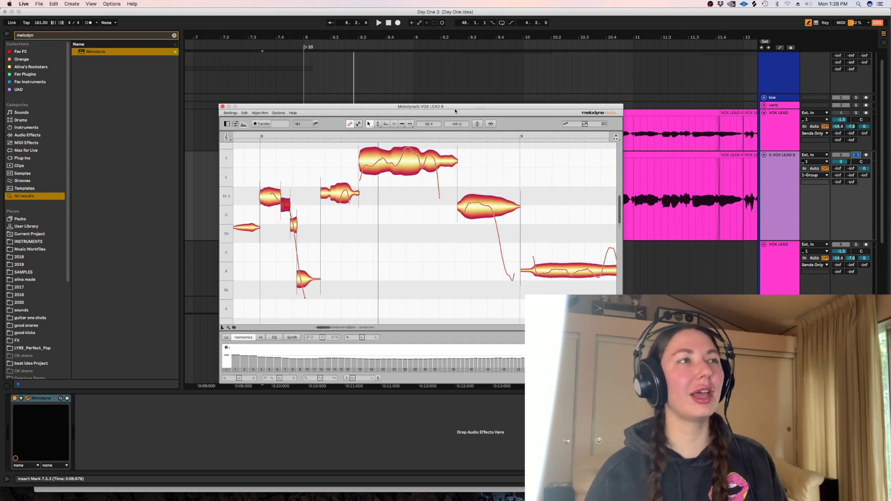
Step: Raise the Eb 4 segment and the small piece following it together by 24 ct and listen to the result
key("space")
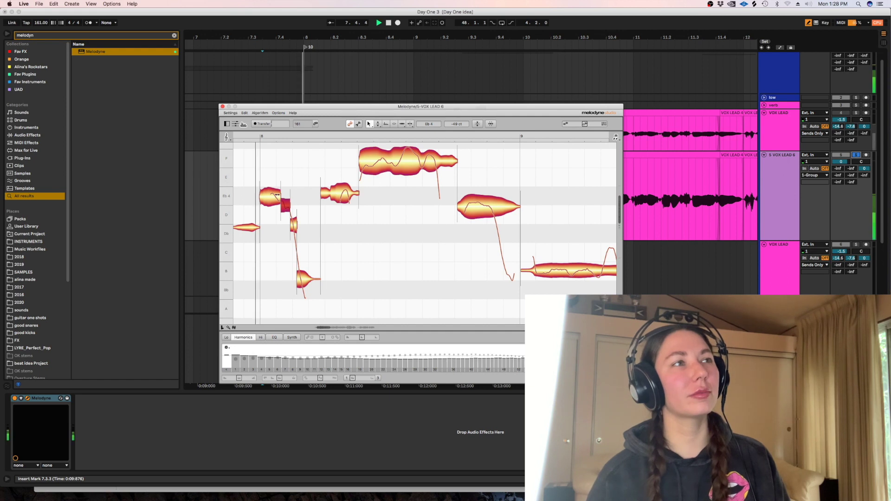
left_click_drag(300, 184, 261, 206)
left_click_drag(456, 124, 454, 114)
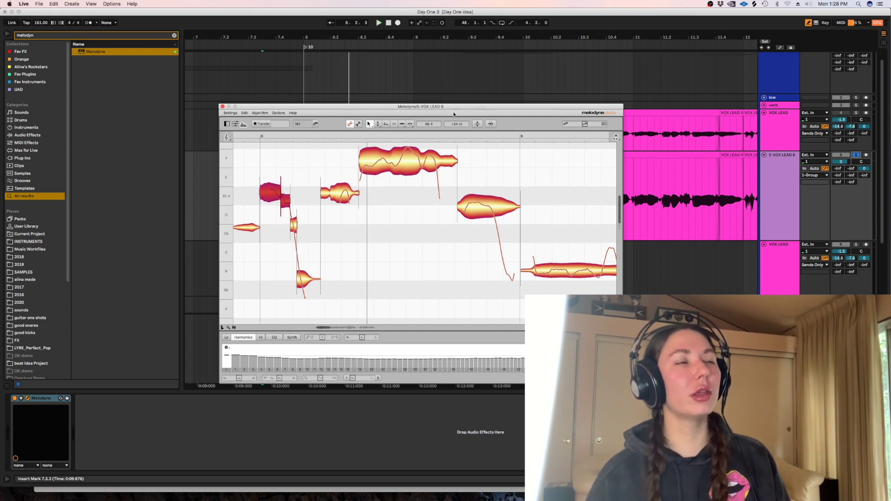
left_click(302, 198)
left_click(285, 200)
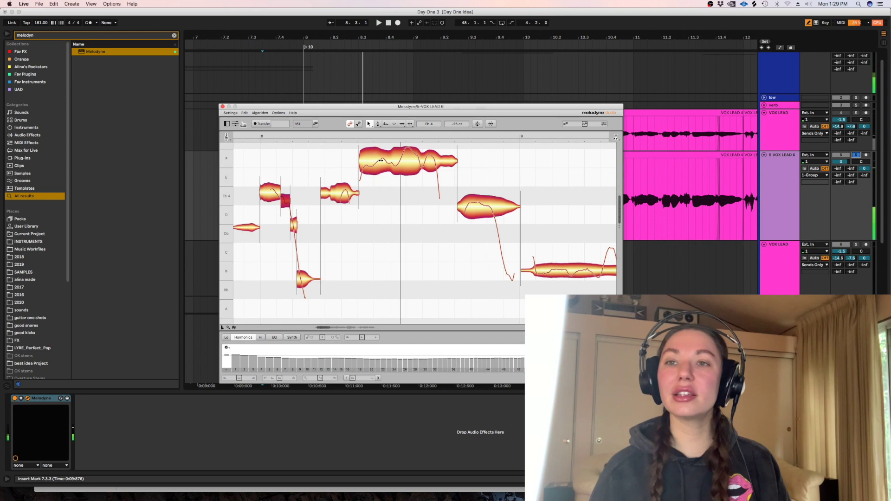
Step: Play the phrase, then split the low note after the opening notes and lower its first segment to Bb 3 at +32 ct
key("space")
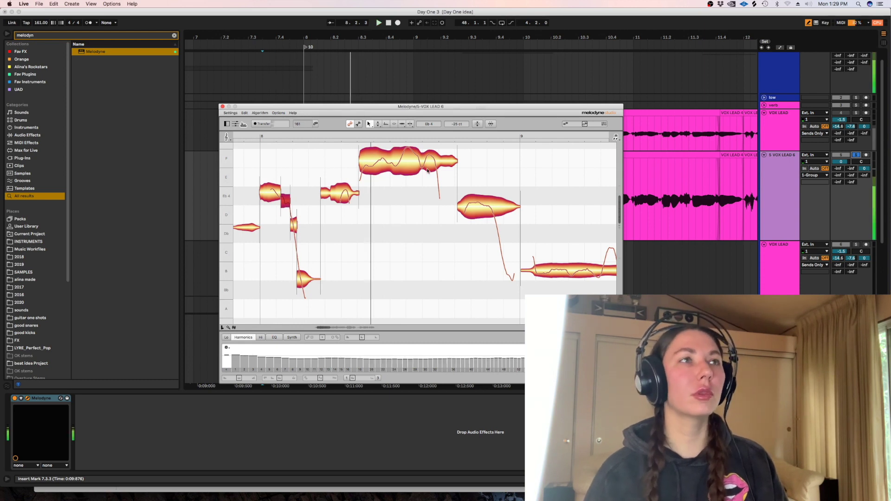
left_click(410, 124)
left_click(307, 275)
left_click(329, 242)
left_click(307, 276)
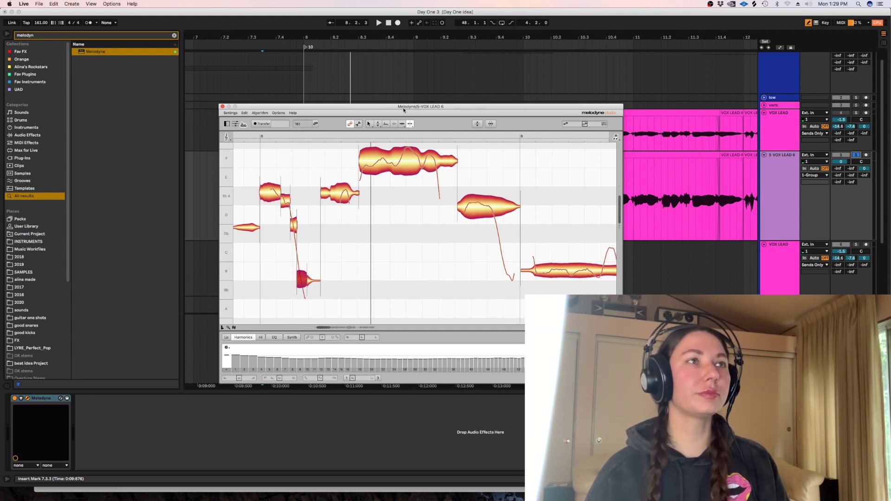
left_click(369, 123)
left_click_drag(457, 125, 455, 133)
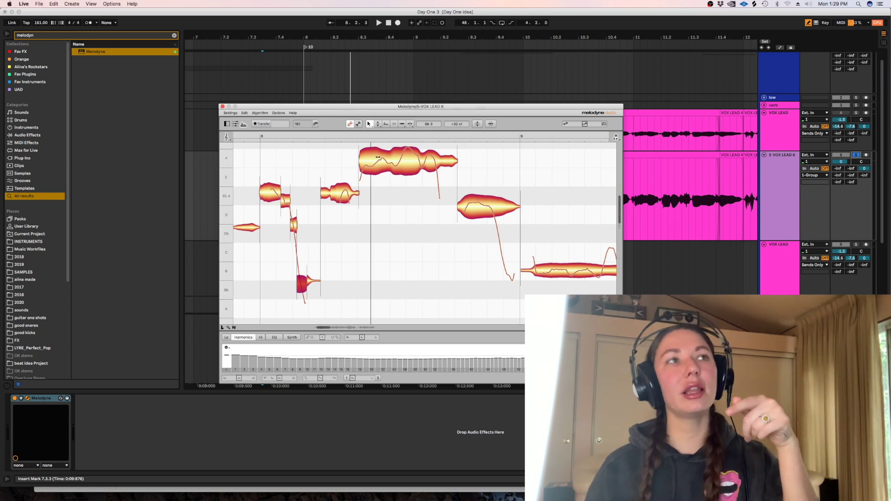
Step: Reduce the pitch modulation of the low note's first segment to about 79%, undoing the first attempt, and listen to the result
left_click_drag(379, 125, 379, 135)
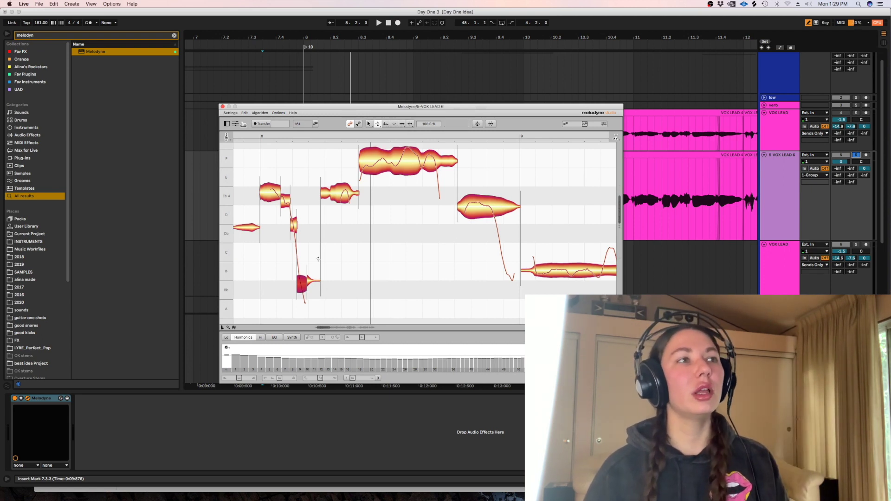
left_click_drag(301, 282, 296, 347)
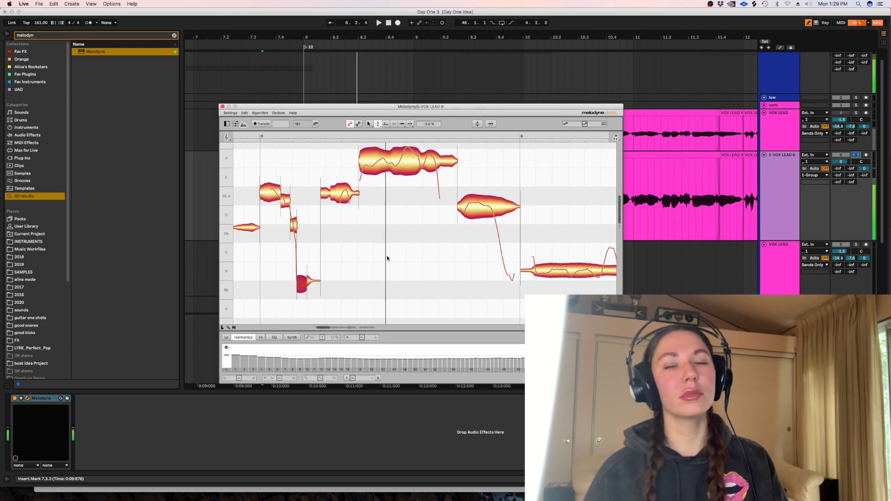
left_click(245, 114)
left_click(248, 122)
left_click_drag(296, 283, 300, 291)
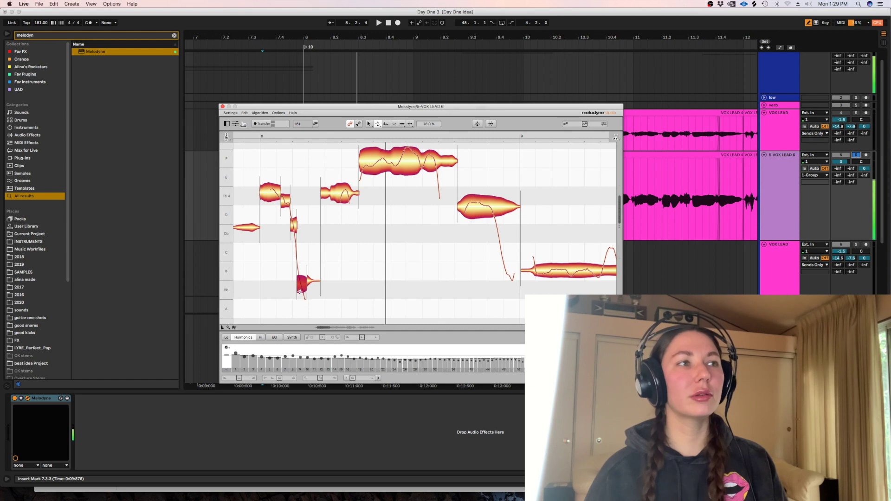
left_click(369, 123)
key("space")
key("space")
key("space")
Step: Lower the pitch of the low note's tail segment by a few cents and play the phrase
left_click(311, 280)
left_click_drag(452, 124, 449, 137)
key("space")
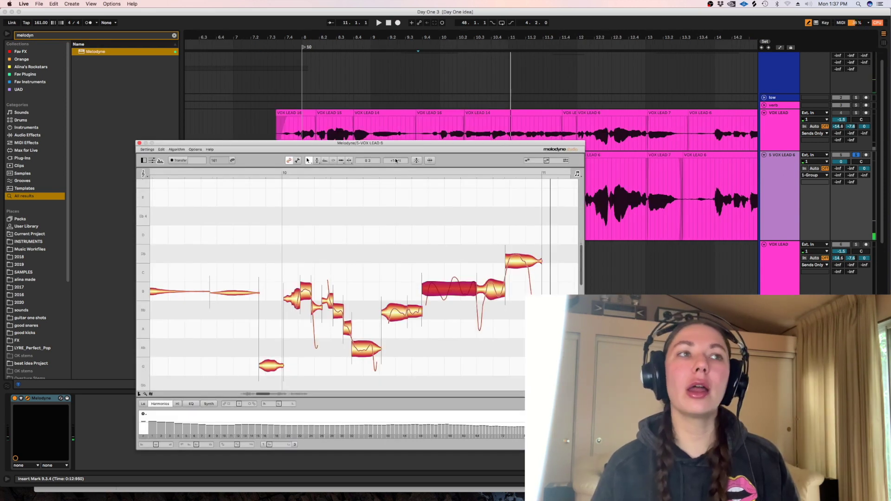
Step: Set the long B 3 note before bar 11 to 0 ct and split it into three segments
left_click_drag(395, 161, 399, 166)
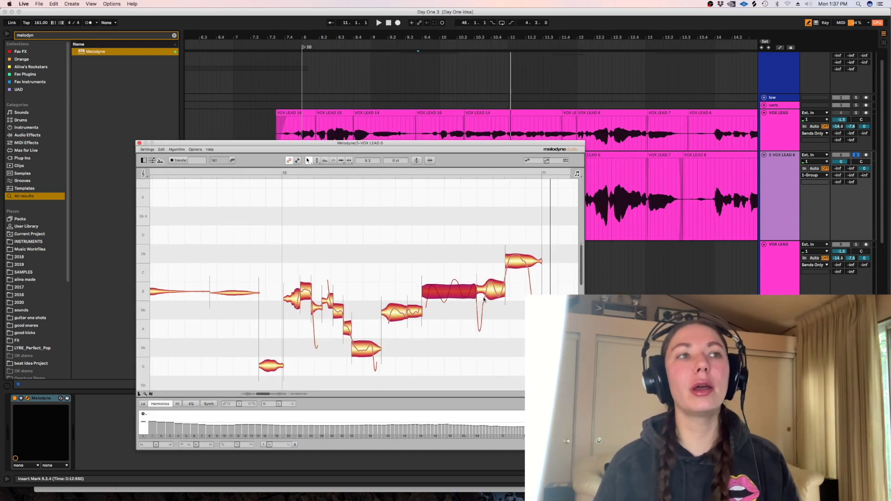
key("F6")
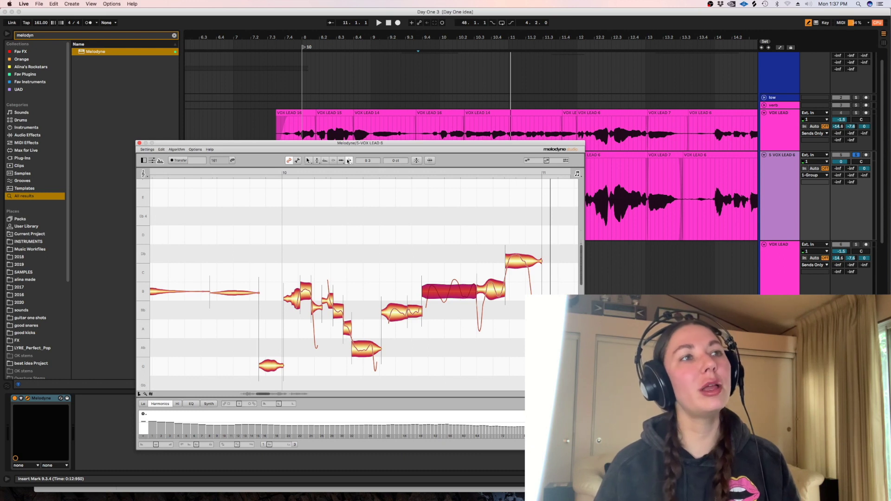
double_click(436, 292)
double_click(450, 290)
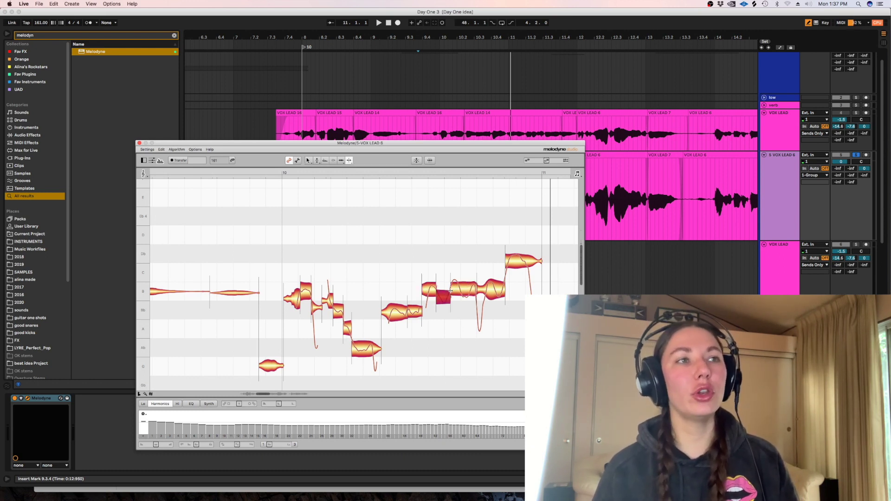
Step: Fine-tune the pitches of the B 3 note's middle and first segments, reduce the middle one's modulation to about 59%, and listen
left_click(309, 160)
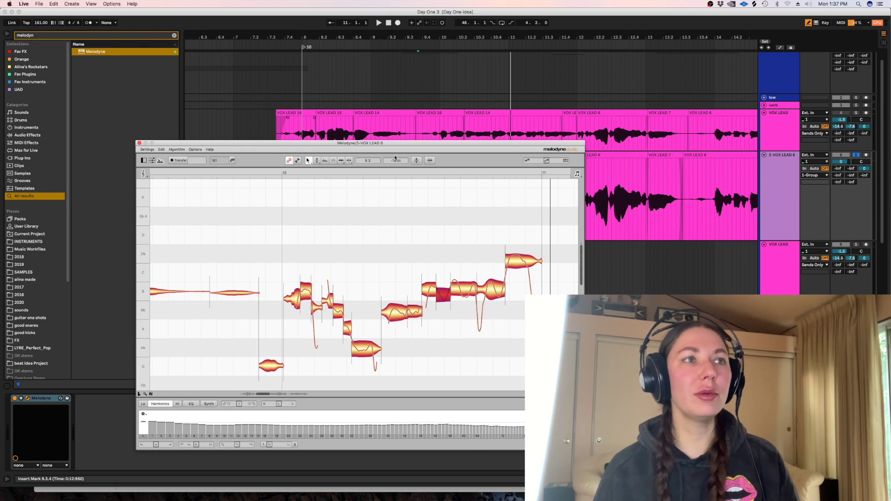
left_click(317, 161)
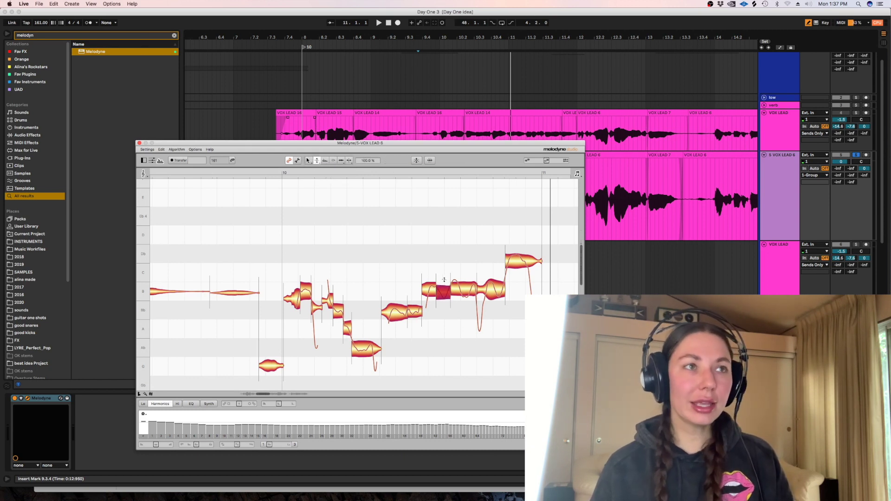
left_click_drag(440, 291, 437, 299)
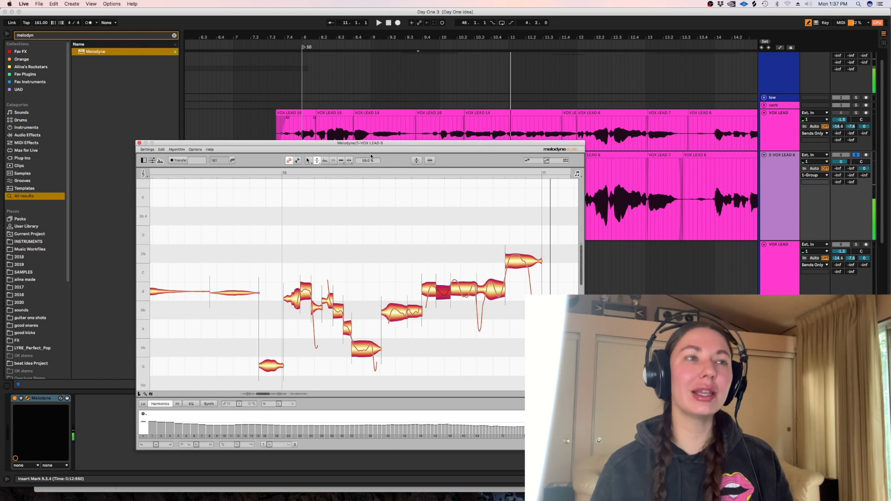
left_click(431, 295)
key("space")
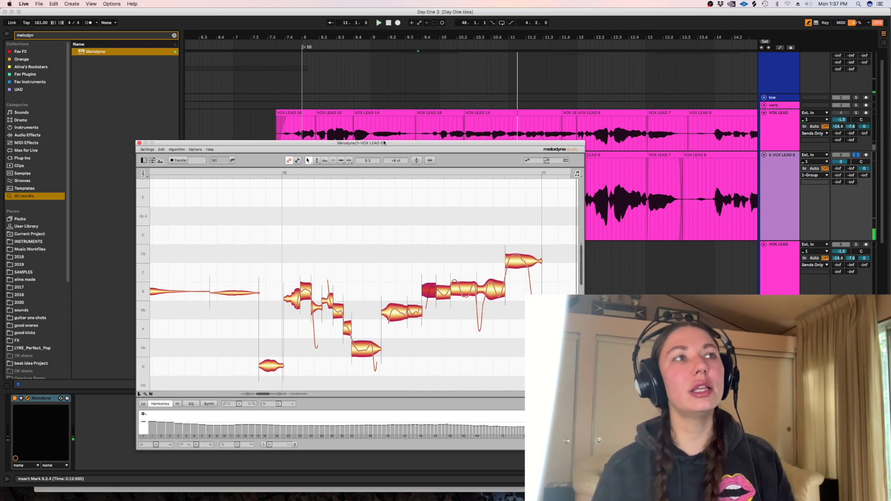
Step: Split the last note before bar 11 in half, raise its first segment to Db 4, and listen to the phrase
left_click(350, 160)
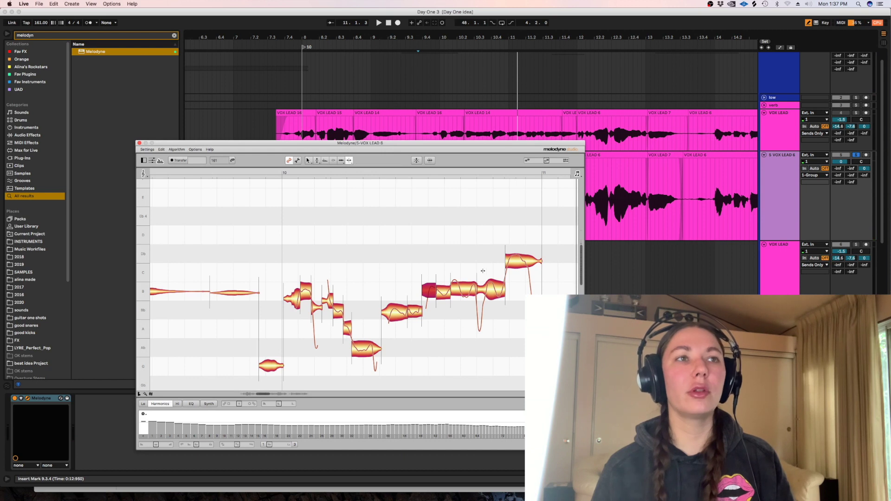
double_click(522, 261)
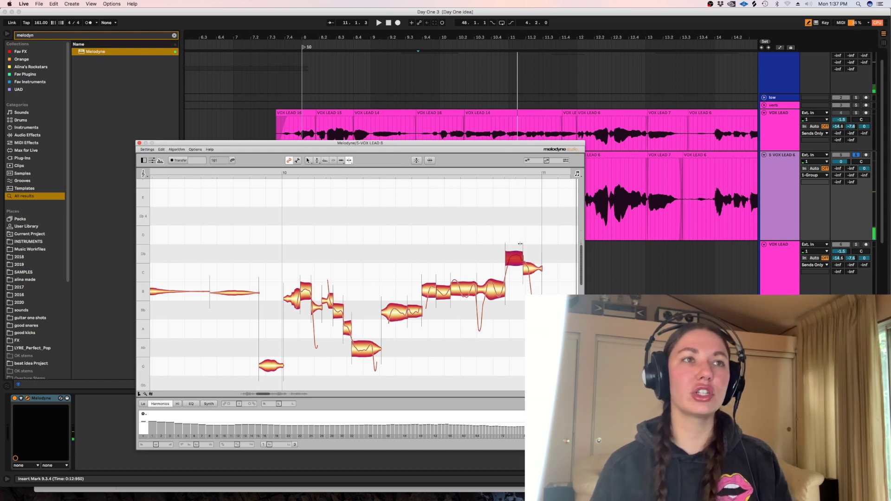
left_click(308, 160)
left_click_drag(402, 163, 394, 152)
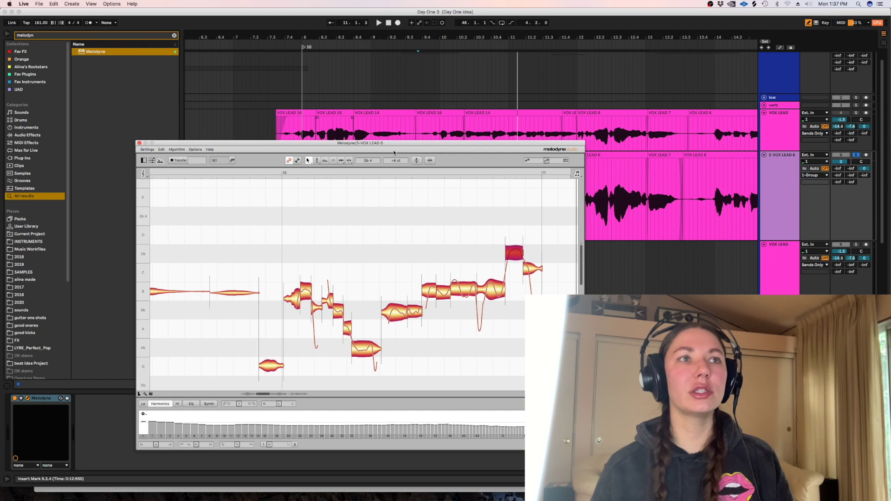
key("space")
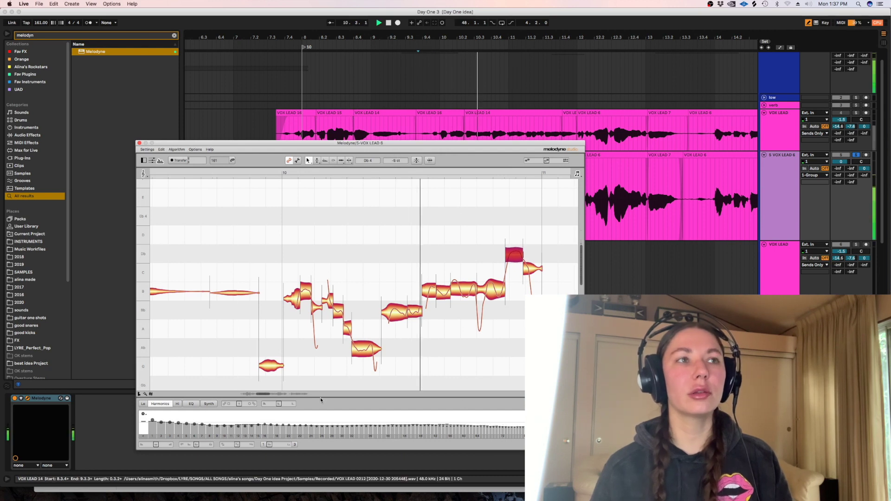
key("space")
Step: Split off the low dip before the last B note and separate the falling tail of the phrase's final note
left_click(350, 160)
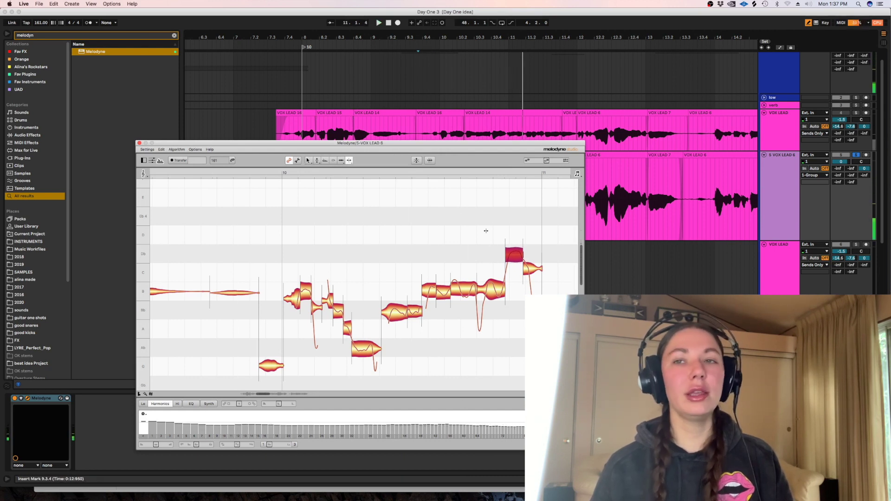
left_click(485, 289)
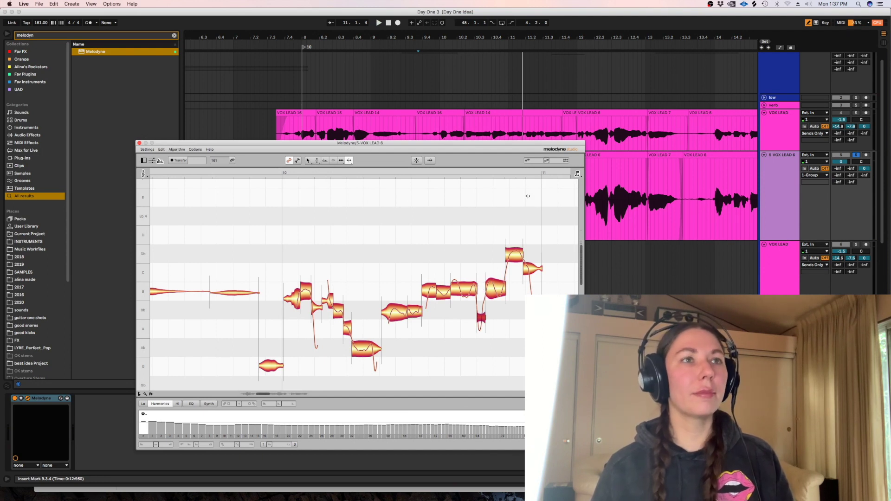
left_click(541, 286)
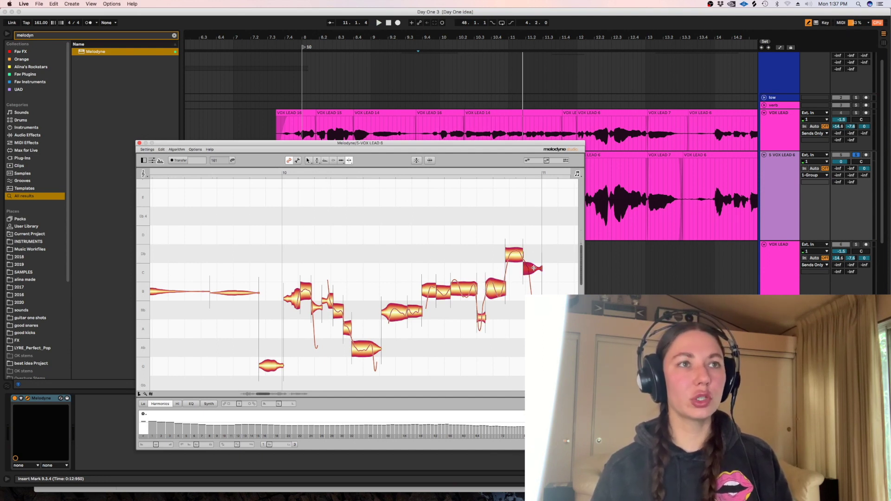
Step: Lower the Bb 3 segment in the second half of bar 11 by a few cents and listen
left_click(309, 160)
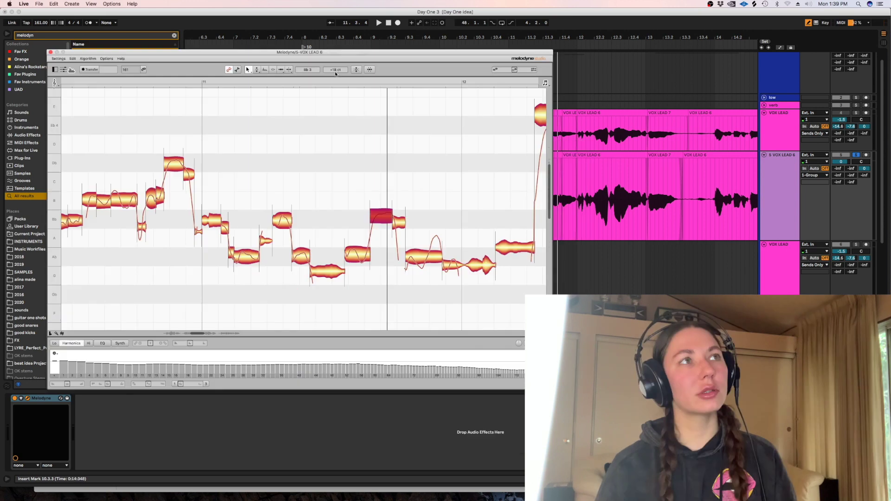
left_click_drag(335, 73, 337, 78)
key("space")
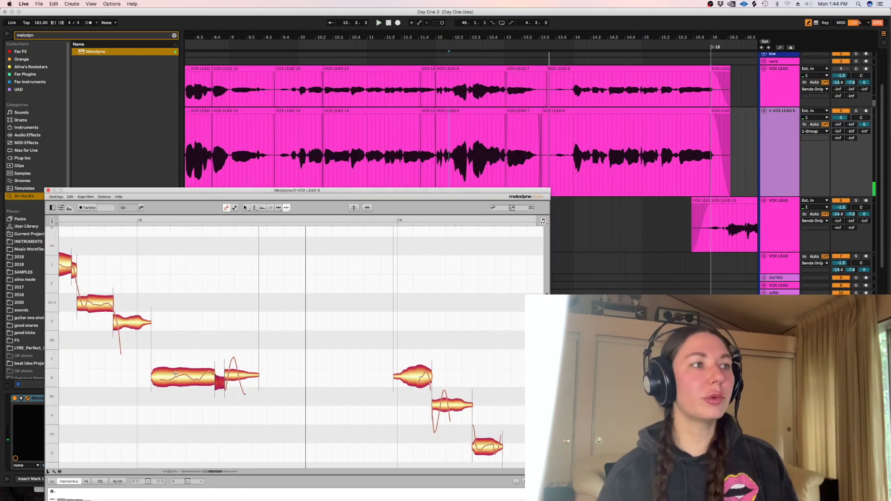
Step: Split the long B note at bar 13 into three segments, raise the first slightly, set the second to +7 ct, and listen
left_click(191, 371)
double_click(194, 373)
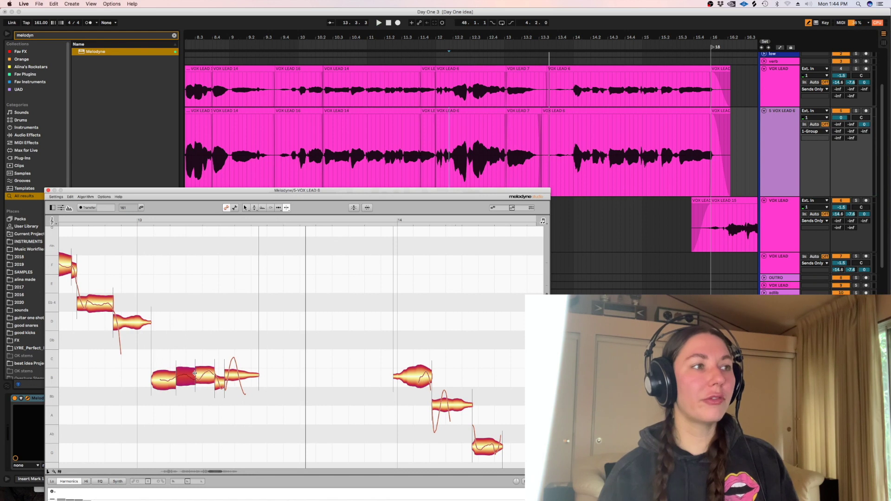
left_click(171, 379)
left_click_drag(338, 207, 338, 201)
left_click(186, 381)
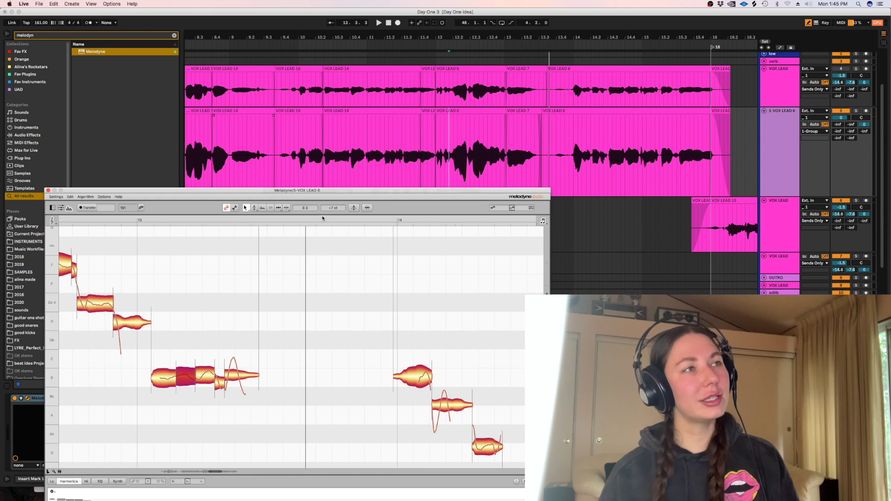
key("space")
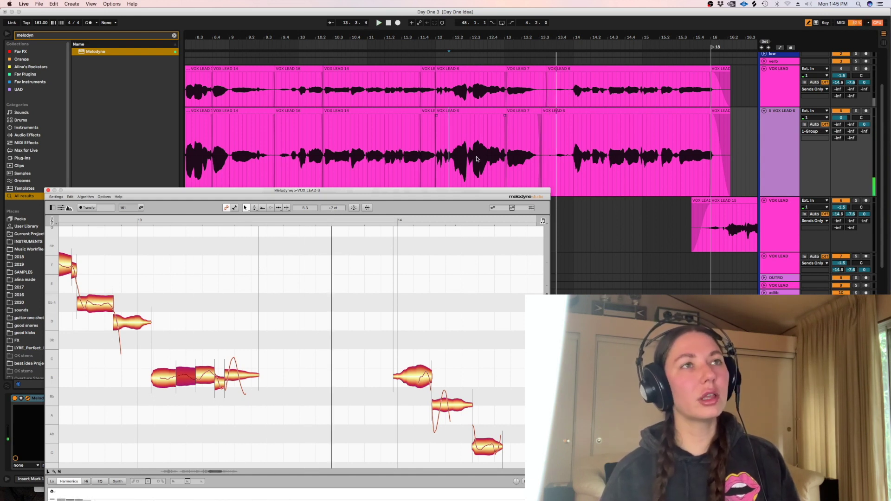
left_click(554, 145)
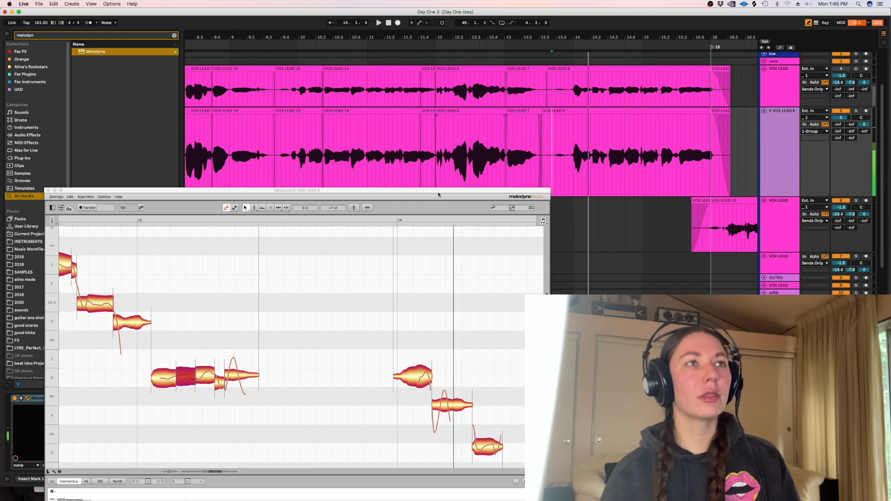
Step: Select the quiet high note between bars 13 and 14, lower its amplitude, and play the passage
left_click_drag(438, 191, 437, 182)
scroll(534, 246, "up", 10)
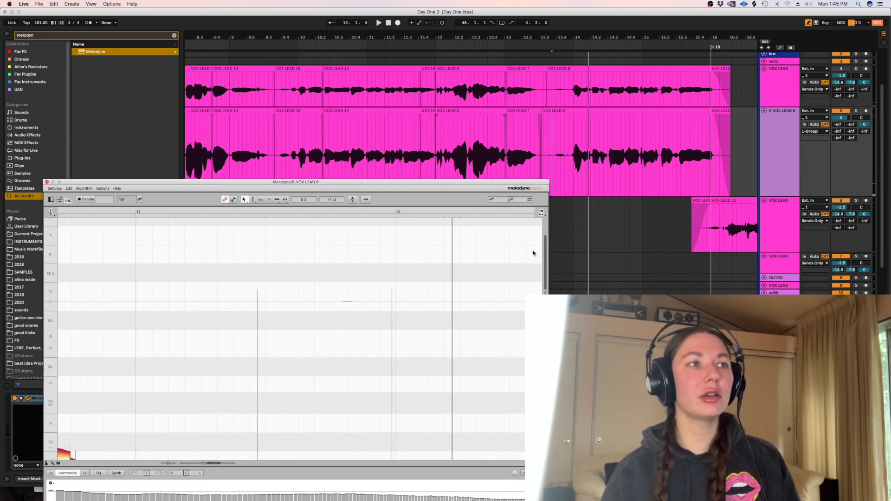
left_click_drag(312, 291, 381, 392)
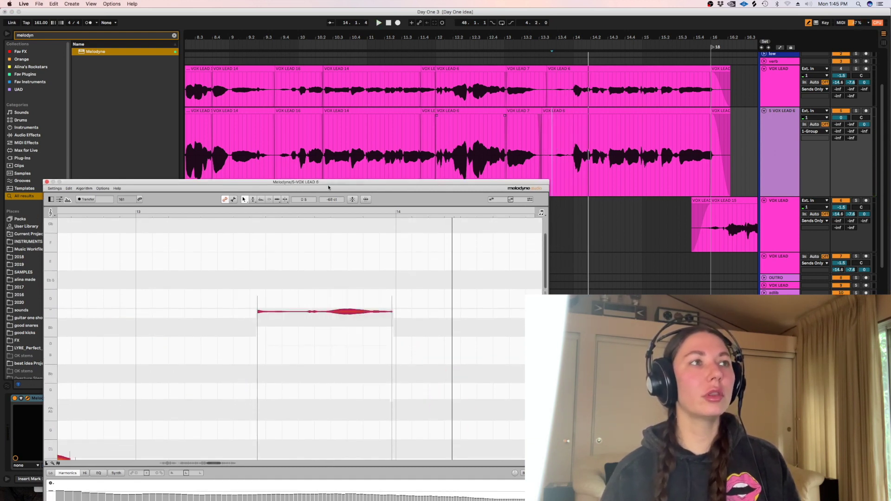
left_click(270, 200)
left_click_drag(304, 200, 303, 213)
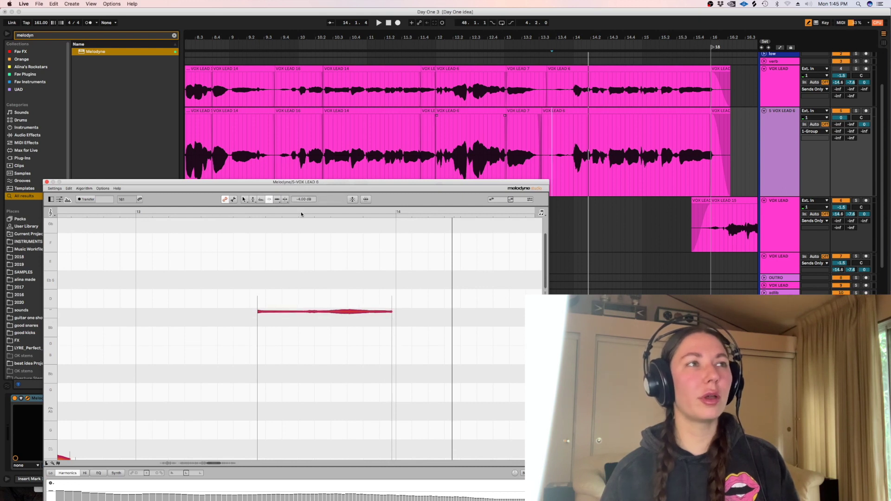
key("space")
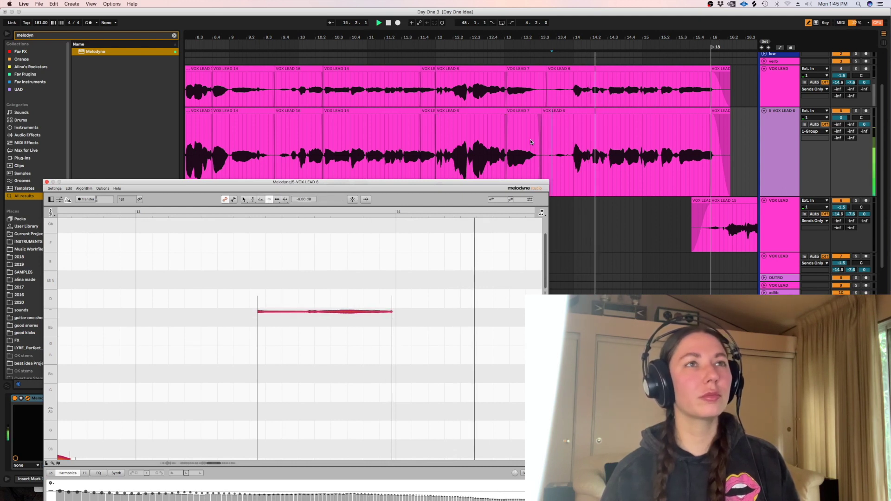
left_click(506, 140)
Step: Reposition the Melodyne window and review the whole edited melody, examining the notes in bars 8 to 10 up close
left_click_drag(276, 187, 267, 127)
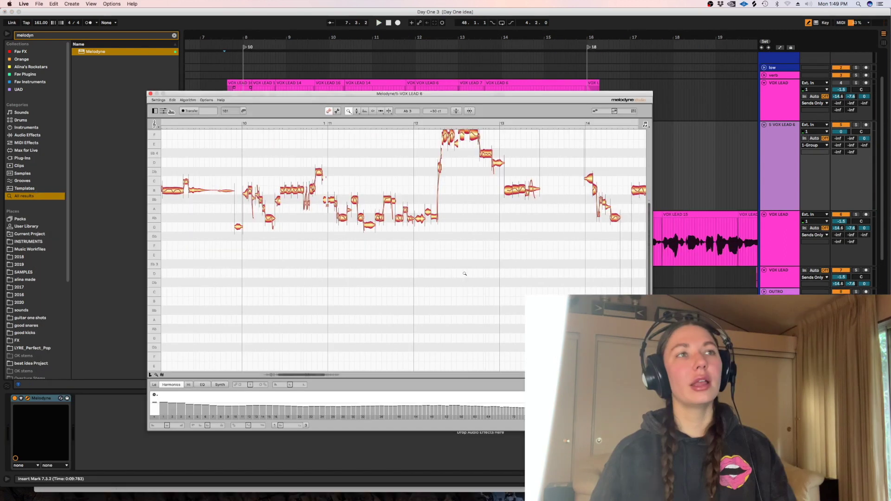
left_click_drag(424, 231, 380, 294)
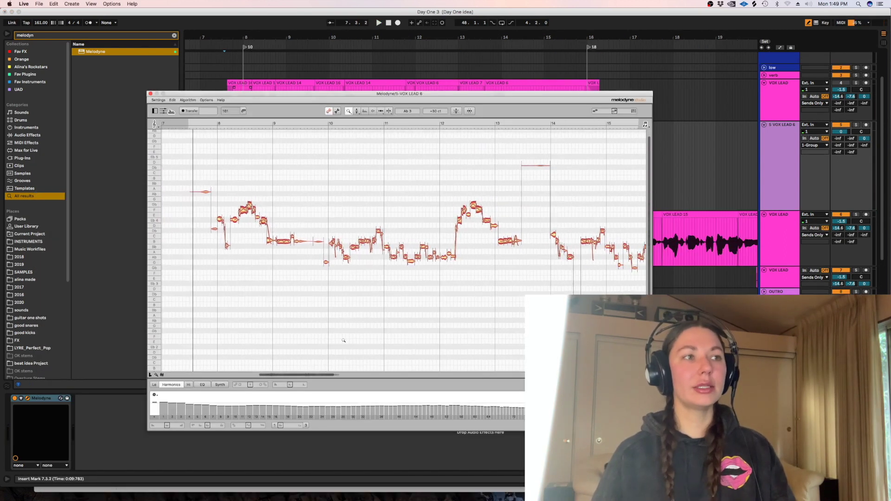
left_click_drag(279, 374, 260, 372)
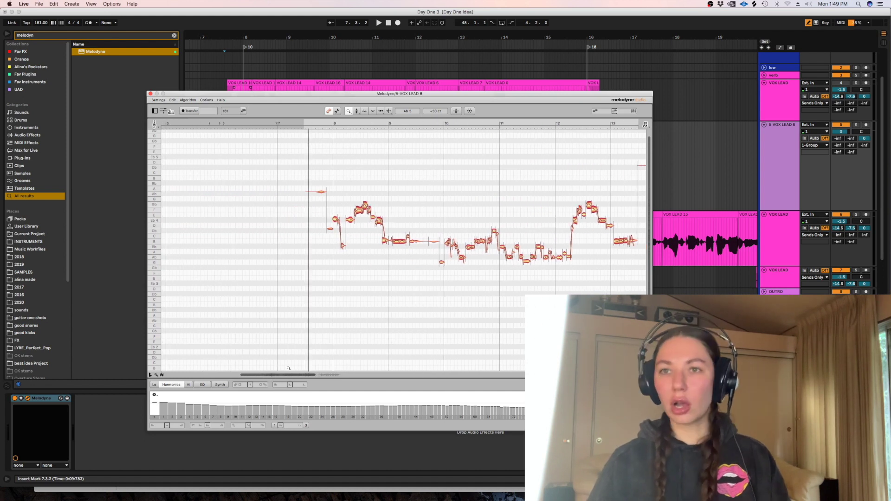
left_click_drag(357, 269, 437, 295)
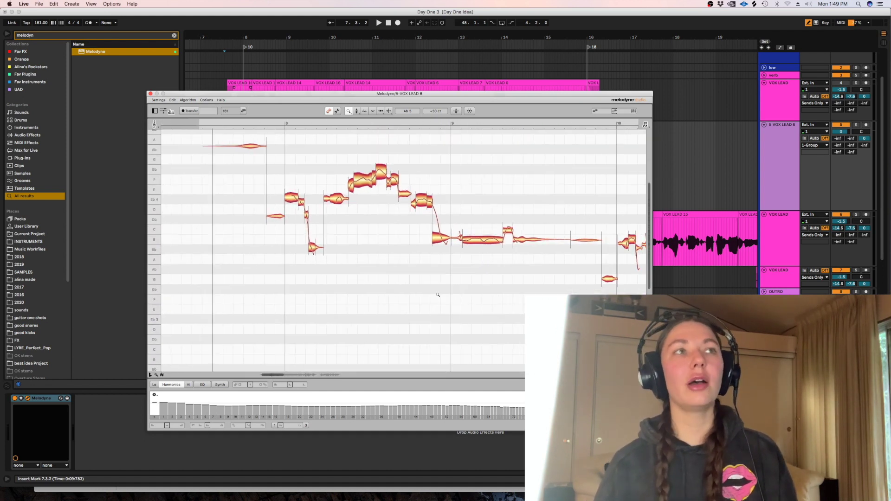
Step: Activate the Main Tool, play the edited phrase across bars 8 and 9, and select the F note after the peak in bar 8
left_click_drag(420, 264, 419, 268)
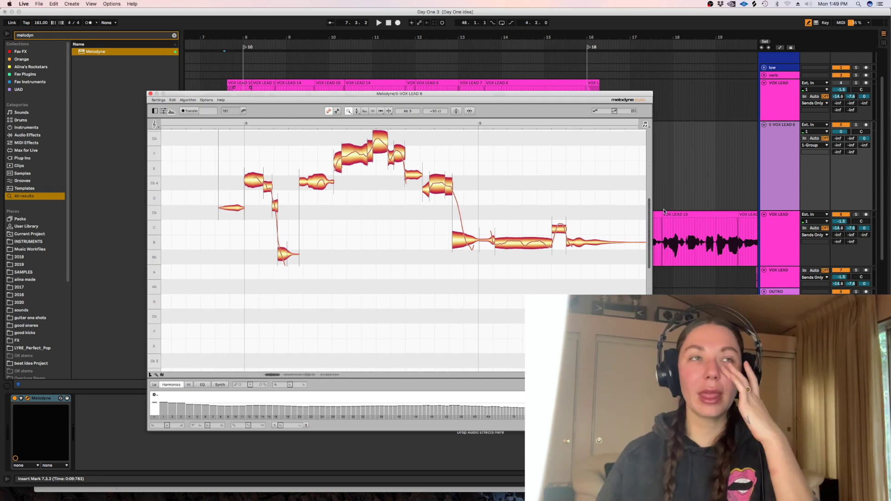
scroll(647, 203, "up", 5)
scroll(646, 202, "up", 1)
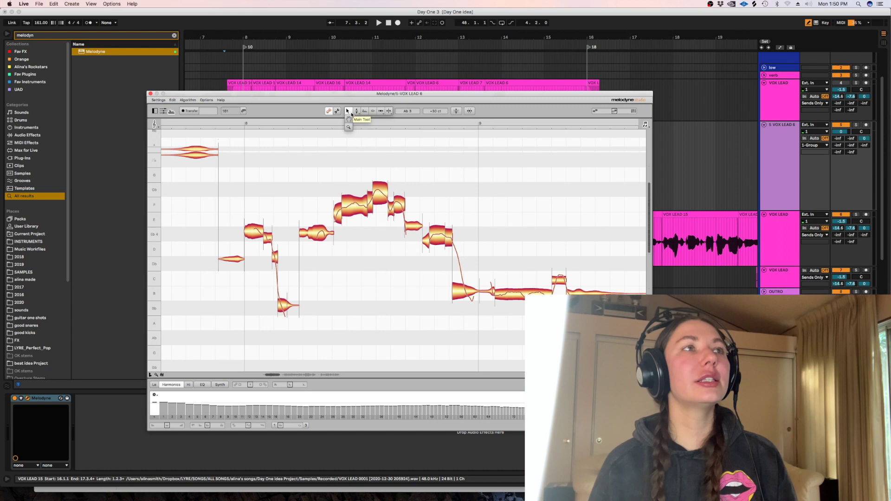
left_click(351, 126)
left_click_drag(436, 178, 397, 144)
key("space")
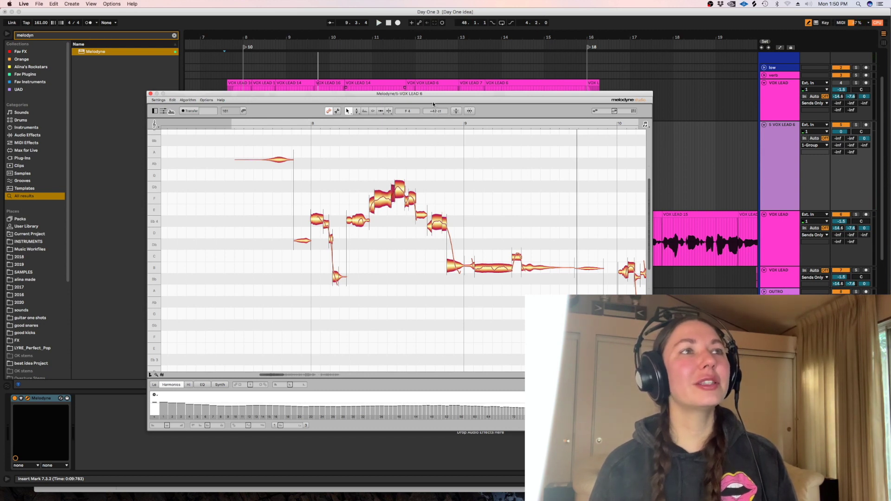
key("space")
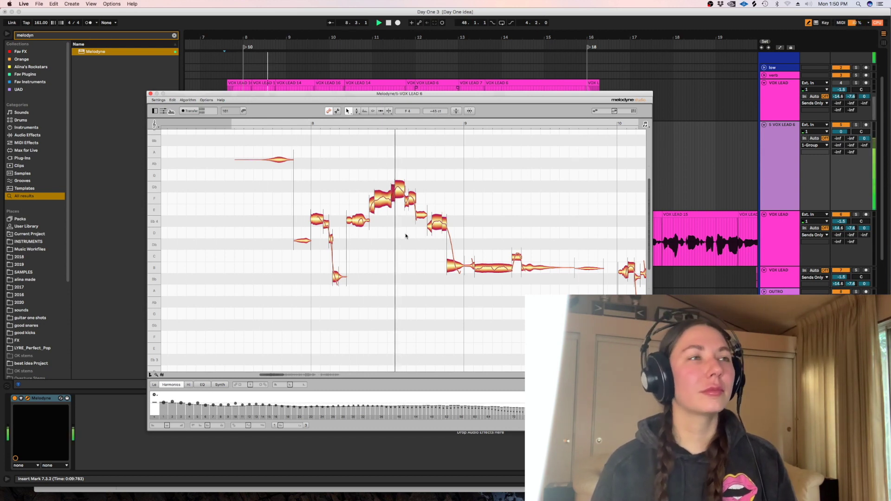
key("space")
left_click_drag(423, 199, 407, 202)
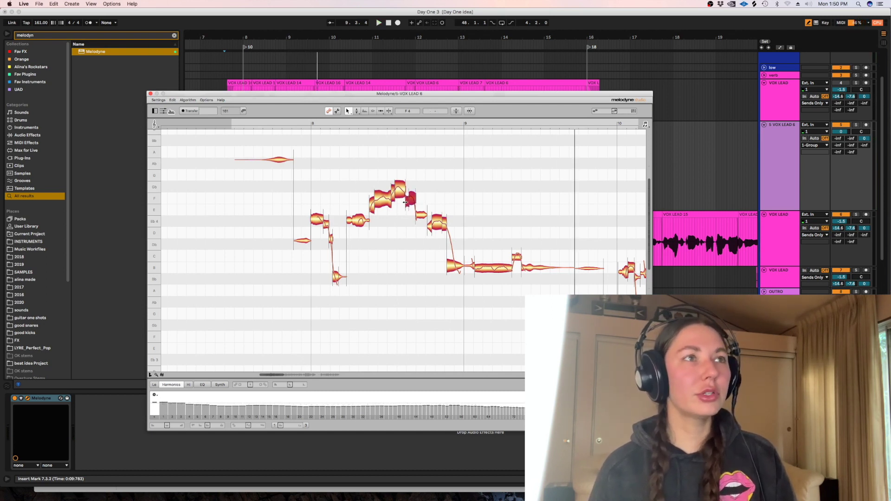
key("space")
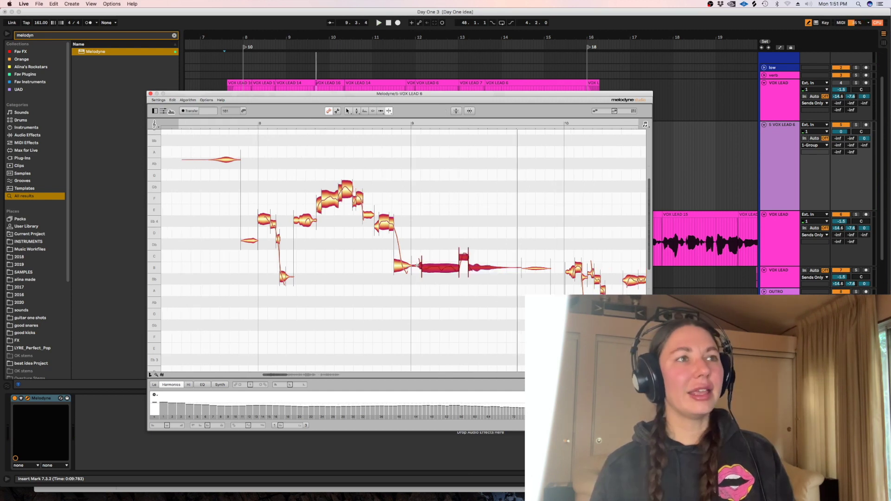
Step: Split the note at the start of bar 9, select the sustained notes on B after the cut, and listen to the phrase
left_click(417, 266)
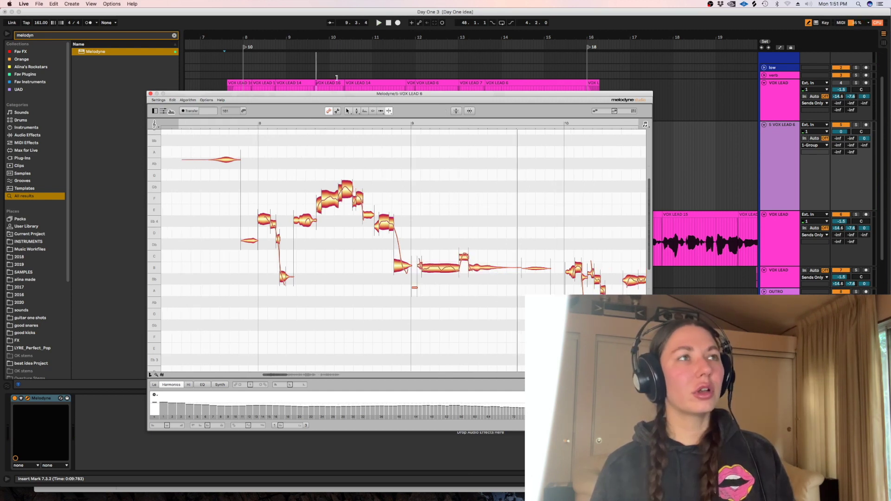
left_click(347, 113)
mouse_move(488, 285)
left_mouse_down()
mouse_move(435, 275)
mouse_move(420, 259)
left_mouse_up()
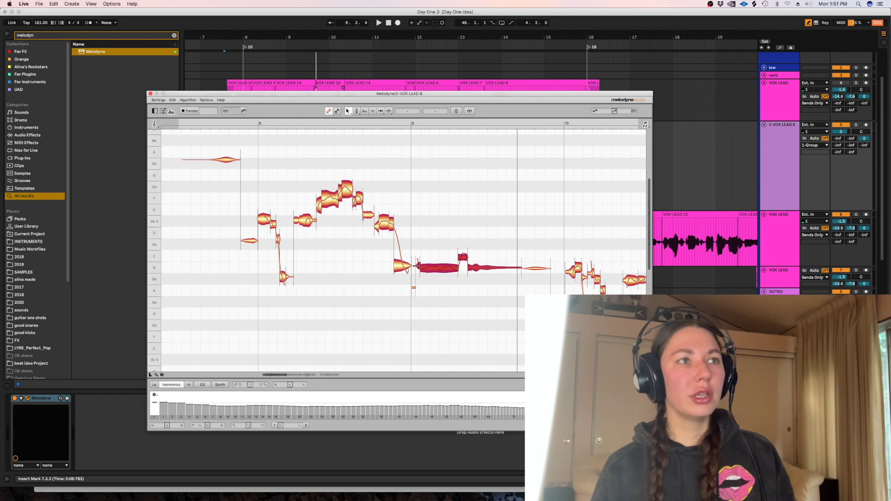
key("space")
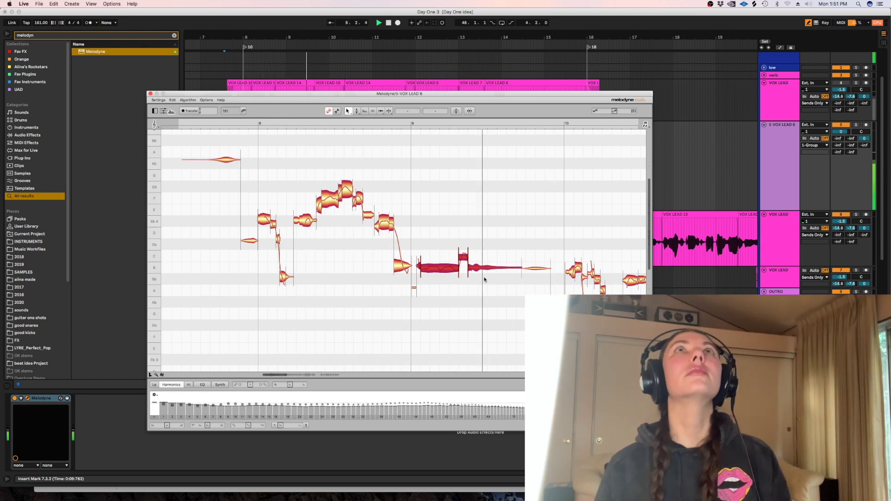
key("space")
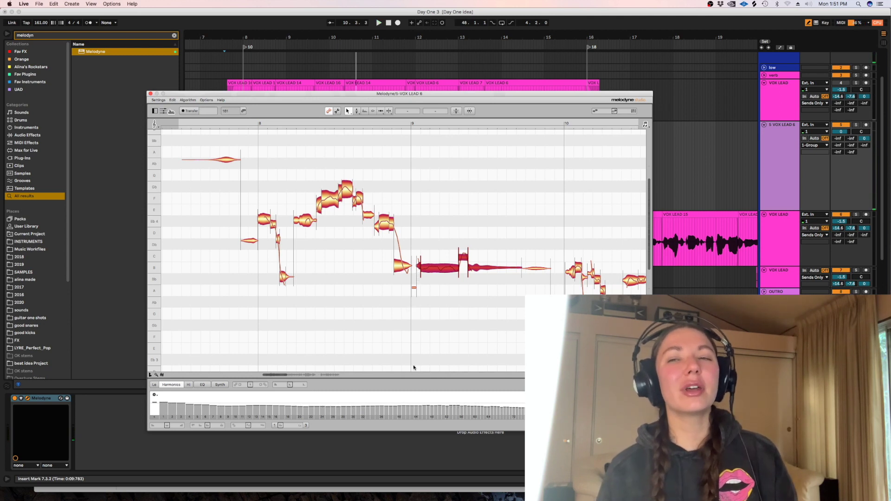
key("space")
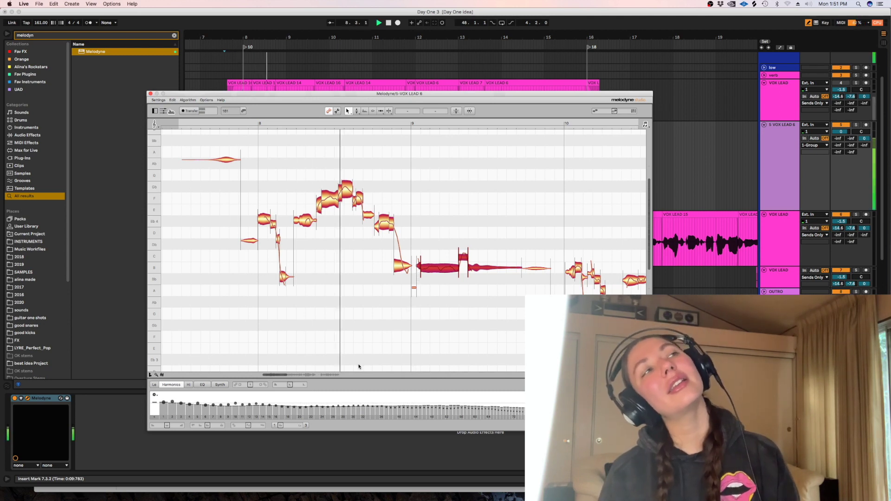
Step: Save the Set, lower the Melodyne window to uncover the original lead vocal, and reselect the S VOX LEAD 6 track
key("super+s")
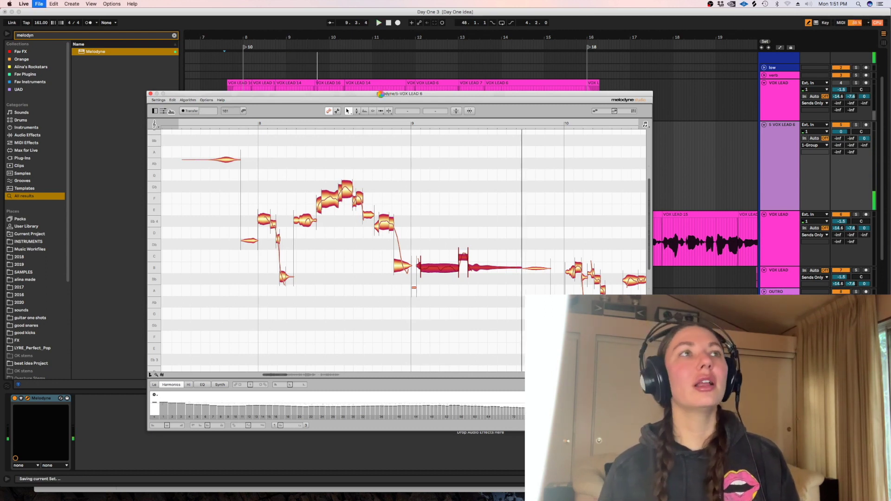
left_click_drag(380, 94, 385, 116)
left_click(319, 106)
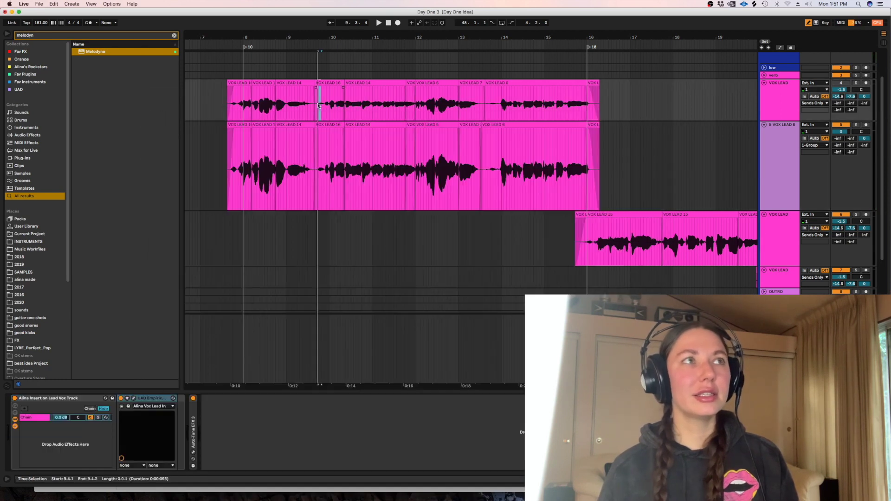
left_click(780, 172)
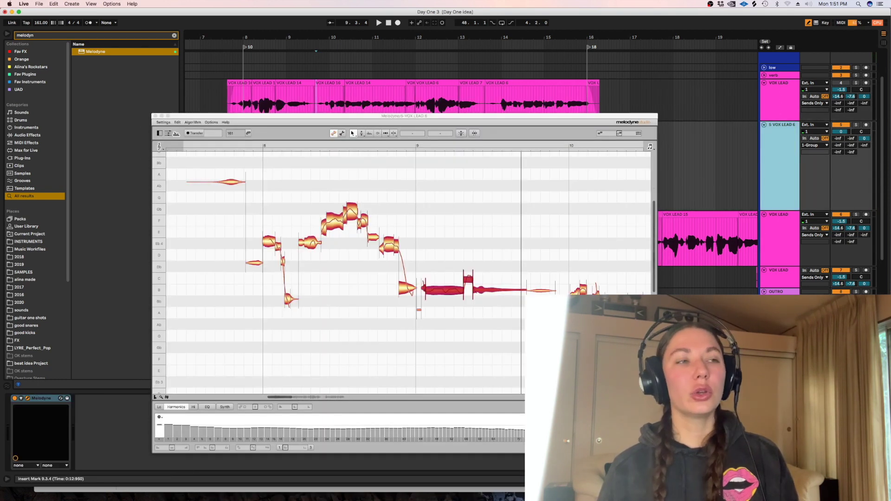
Step: Select the run of notes across bars 10 to 12 in the Melodyne editor
left_click_drag(286, 400, 305, 398)
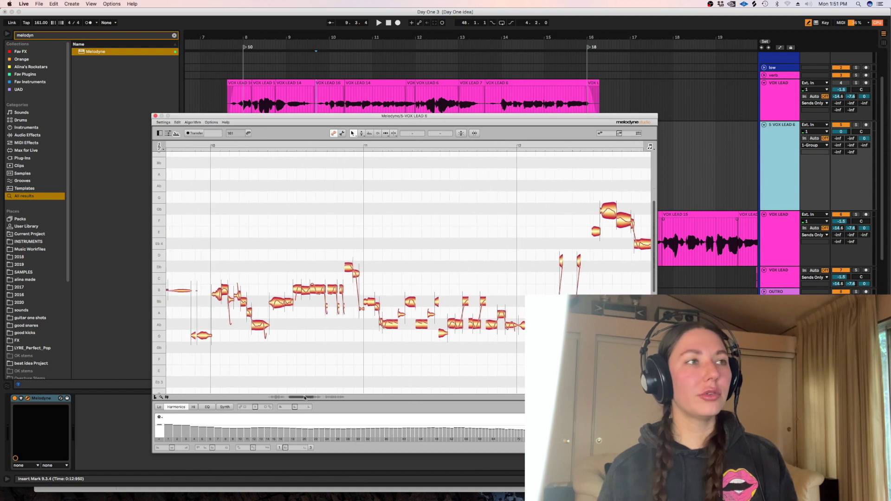
left_click_drag(534, 369, 197, 251)
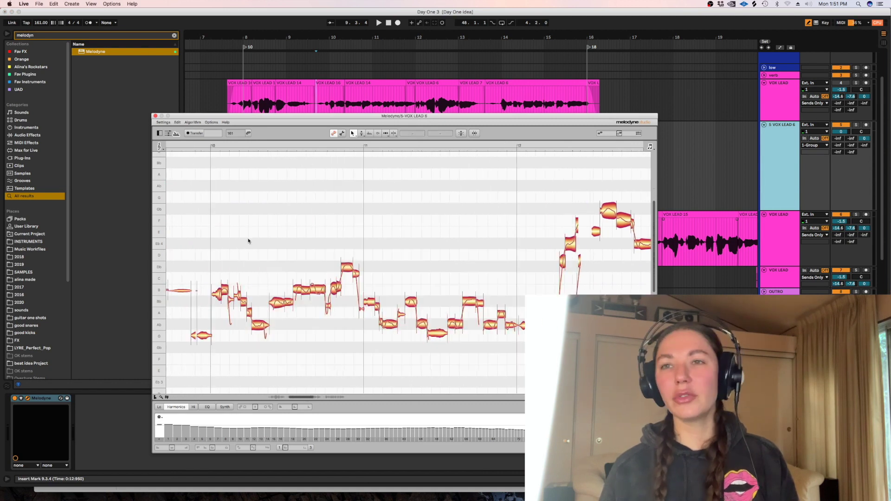